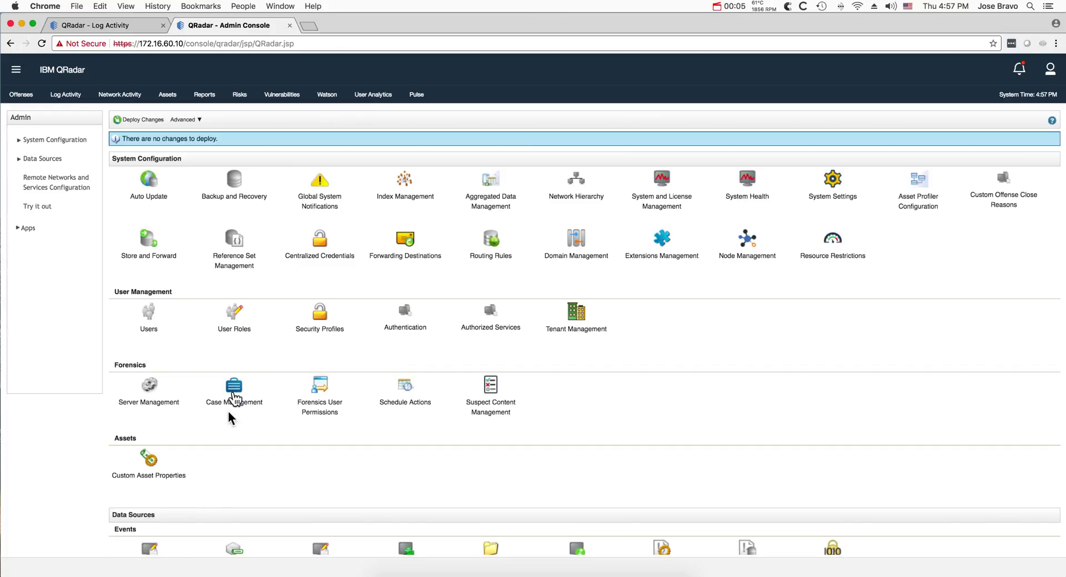
View the 23 entries of the Watson Advisor: DomainName reference set, then close both reference set windows.
click(238, 256)
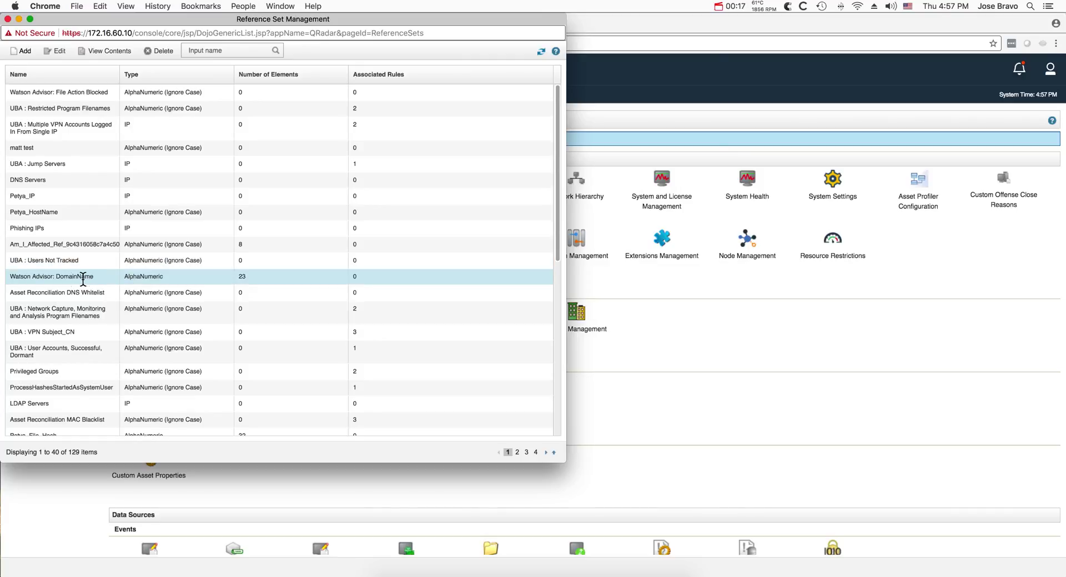
click(217, 274)
double_click(85, 281)
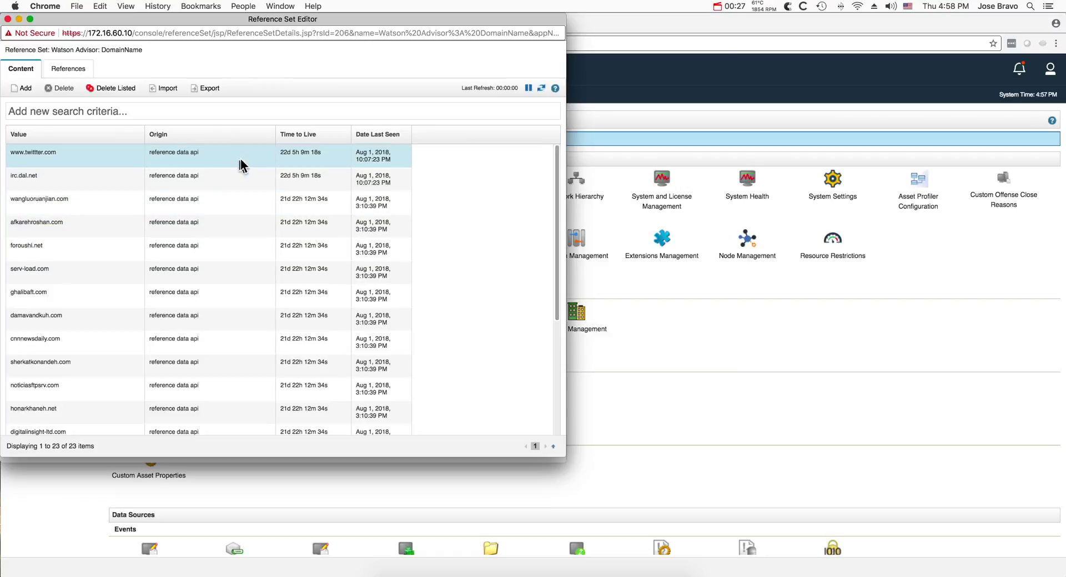
click(8, 20)
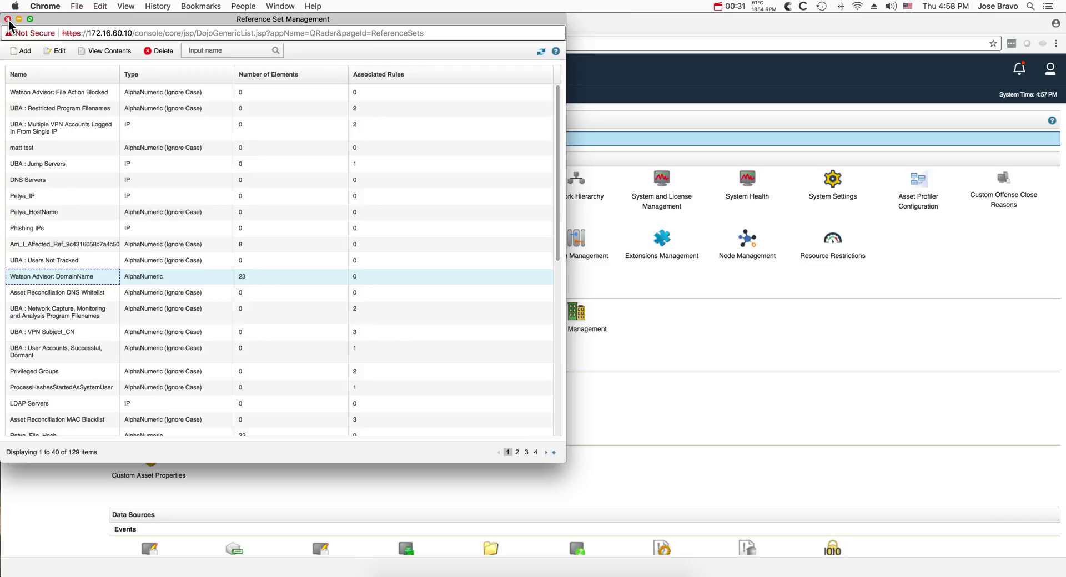
click(7, 20)
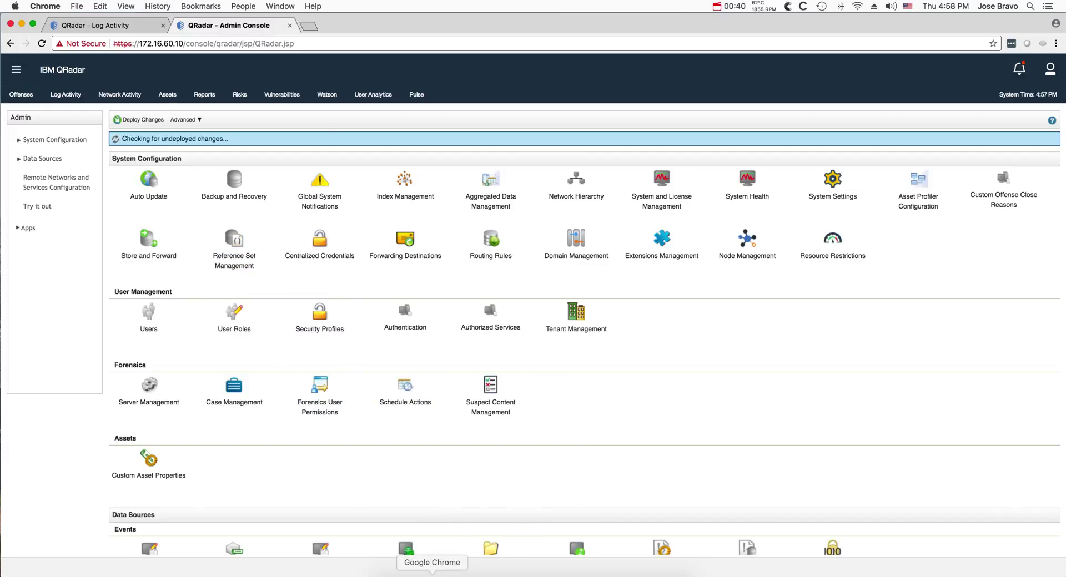
Read the event 4776 Error Code table in Firefox, then return to the QRadar Admin Console.
click(402, 572)
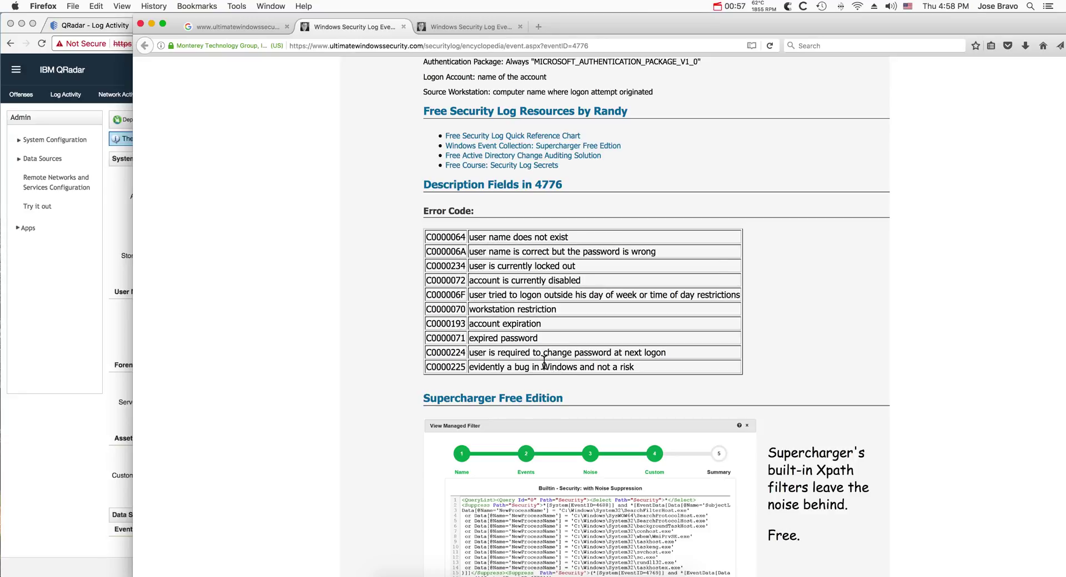
click(96, 255)
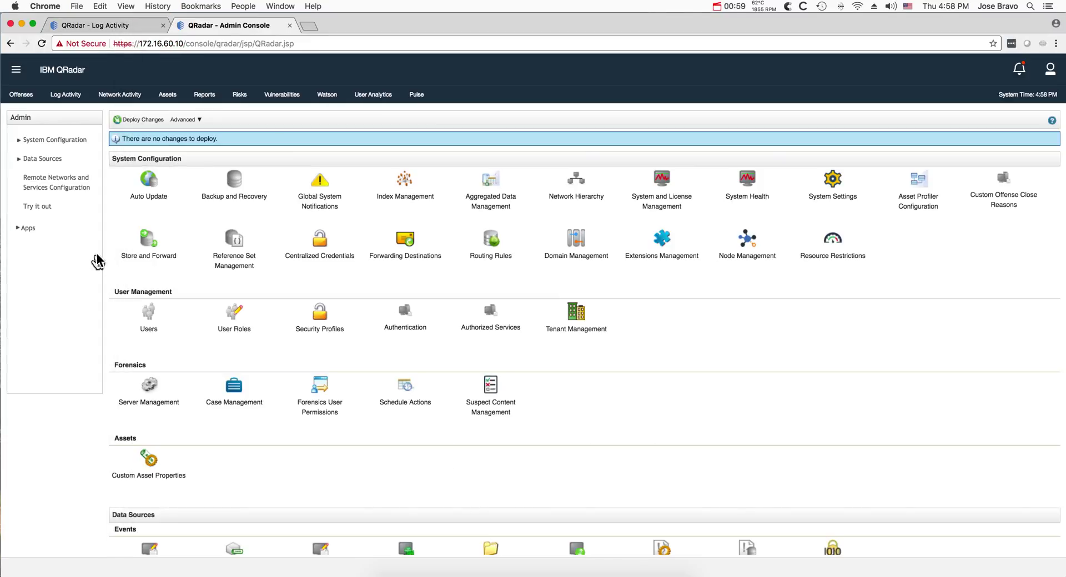
Review the EventID 4625 failed-logon details and payload showing sub status 0xC000006A, then return to the event list.
click(96, 26)
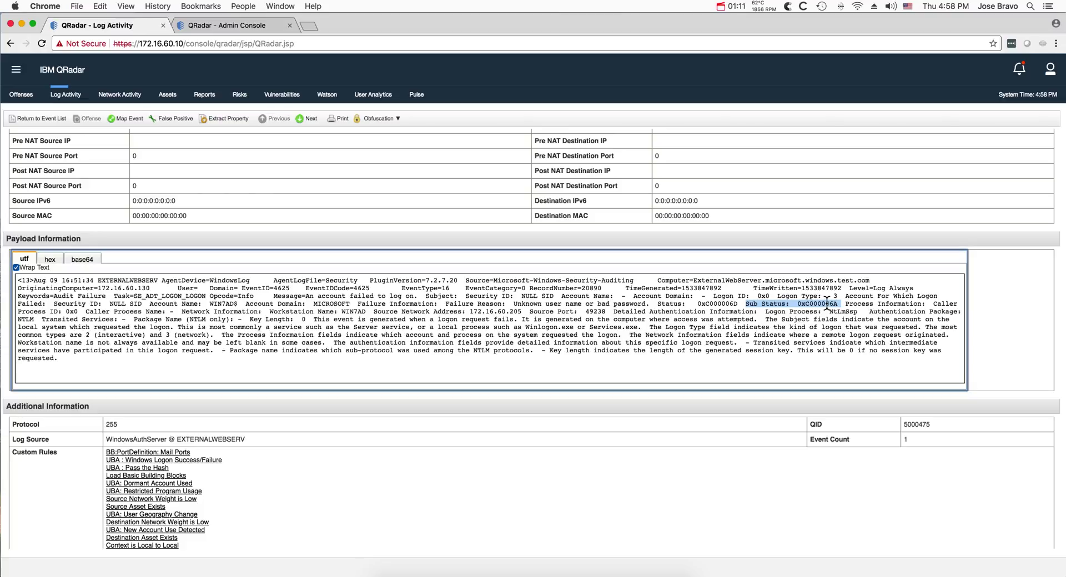
scroll(483, 328, up, 15)
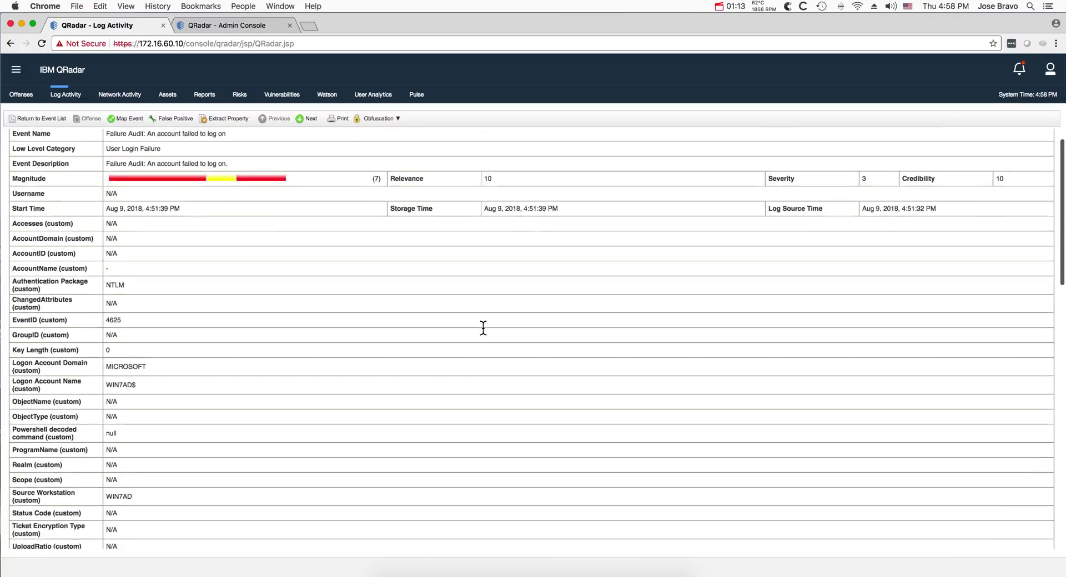
scroll(483, 328, down, 4)
scroll(483, 327, up, 2)
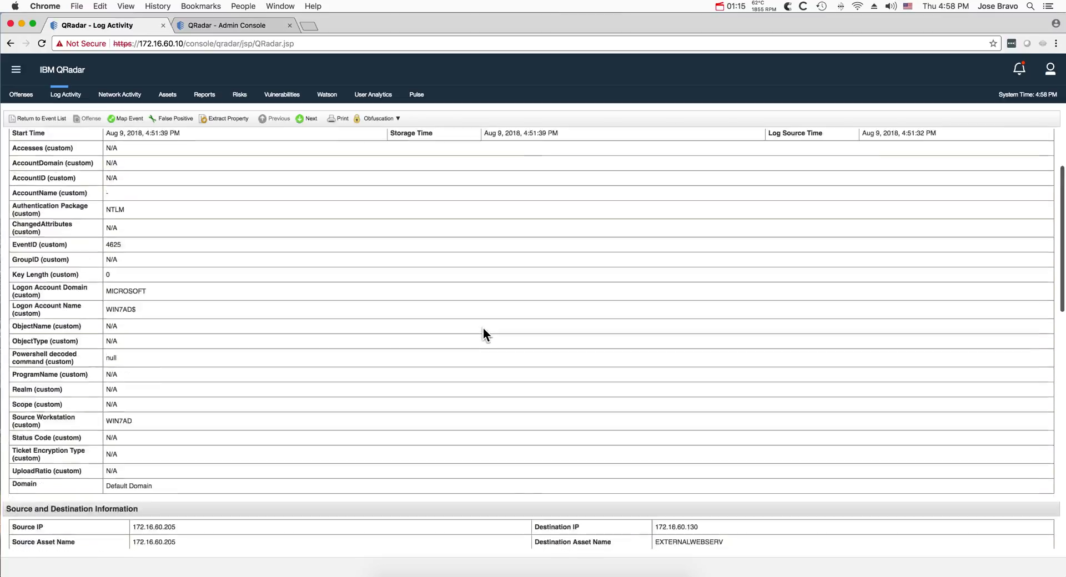
scroll(483, 328, down, 1)
scroll(483, 335, down, 6)
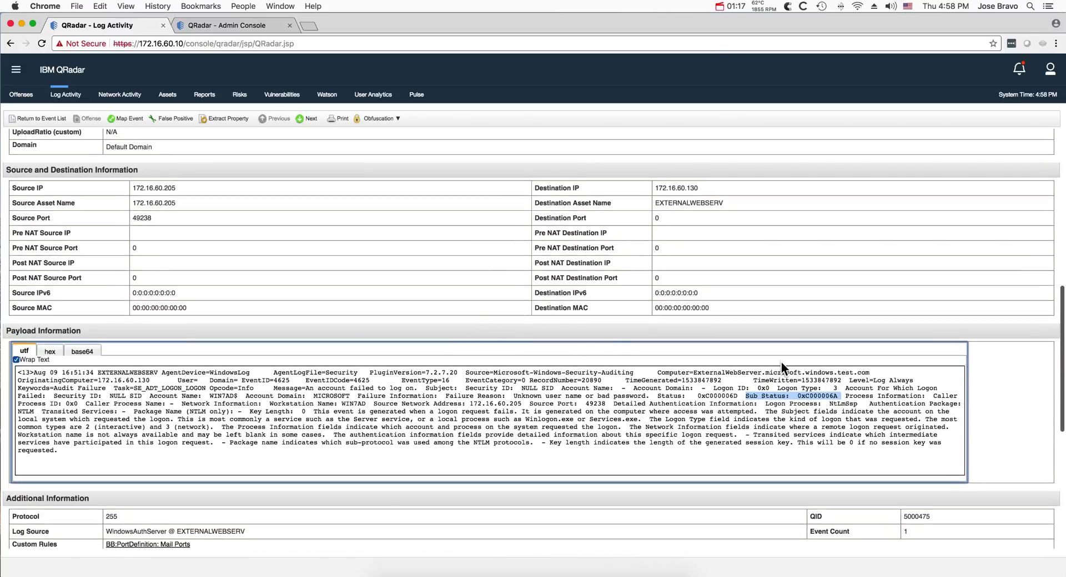
click(52, 119)
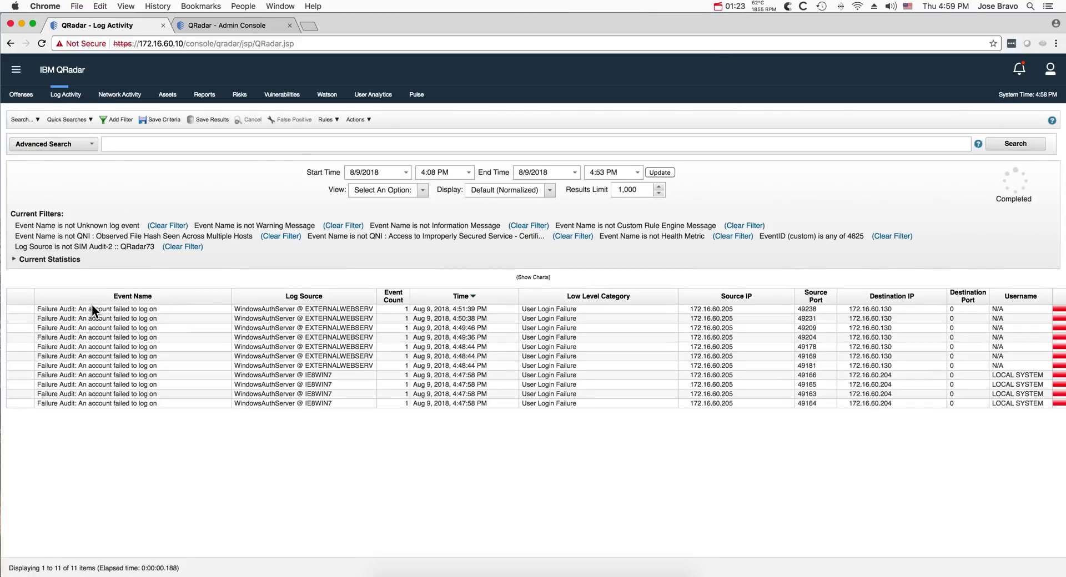
Check payloads of the 4:51:39, 4:50:38 and 4:48:44 PM failed logons, highlighting IE8WIN7's sub status 0xc0000064.
double_click(92, 309)
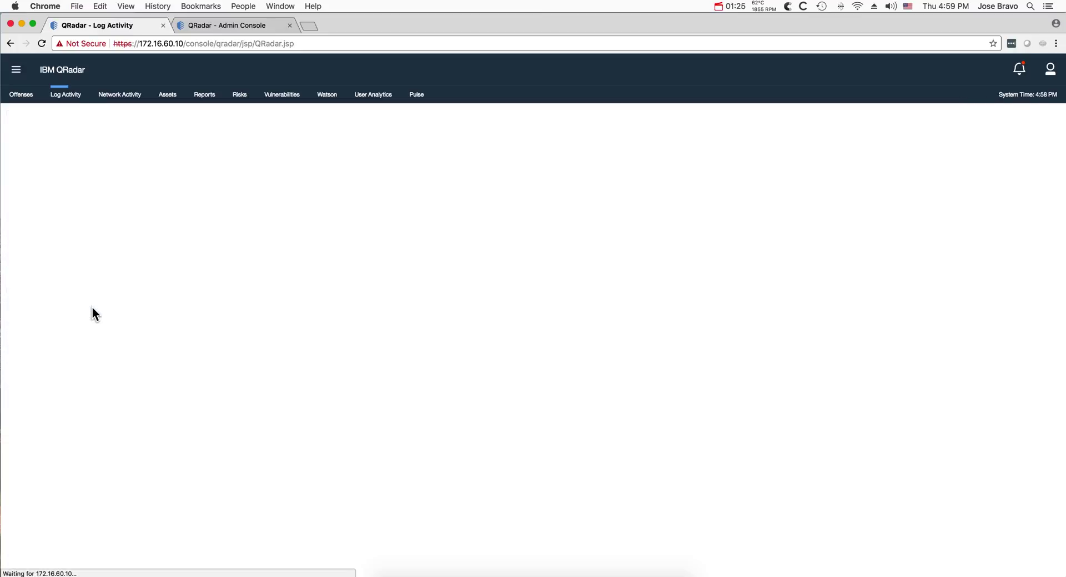
scroll(558, 426, down, 10)
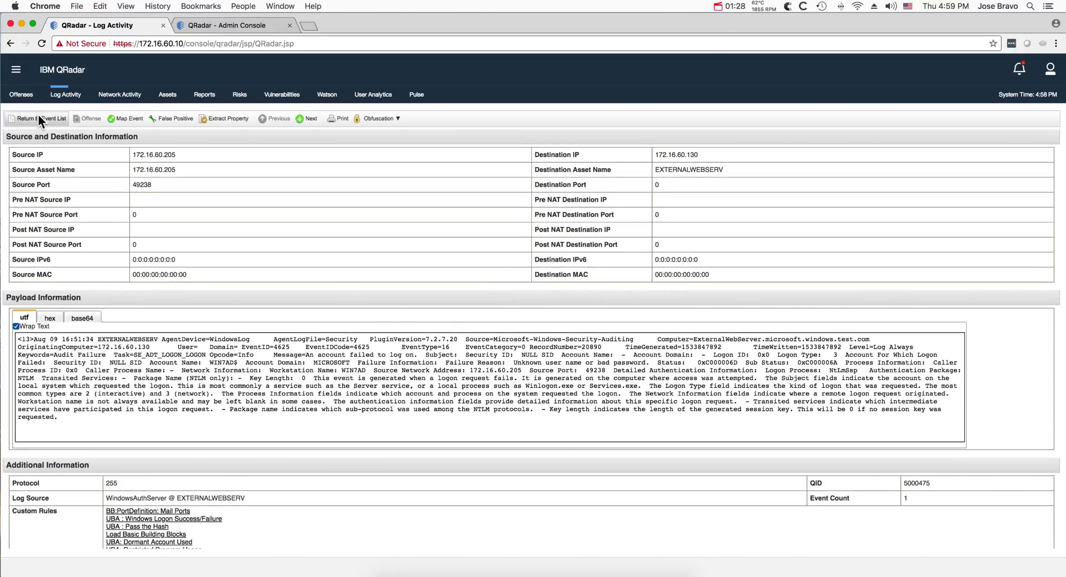
click(38, 117)
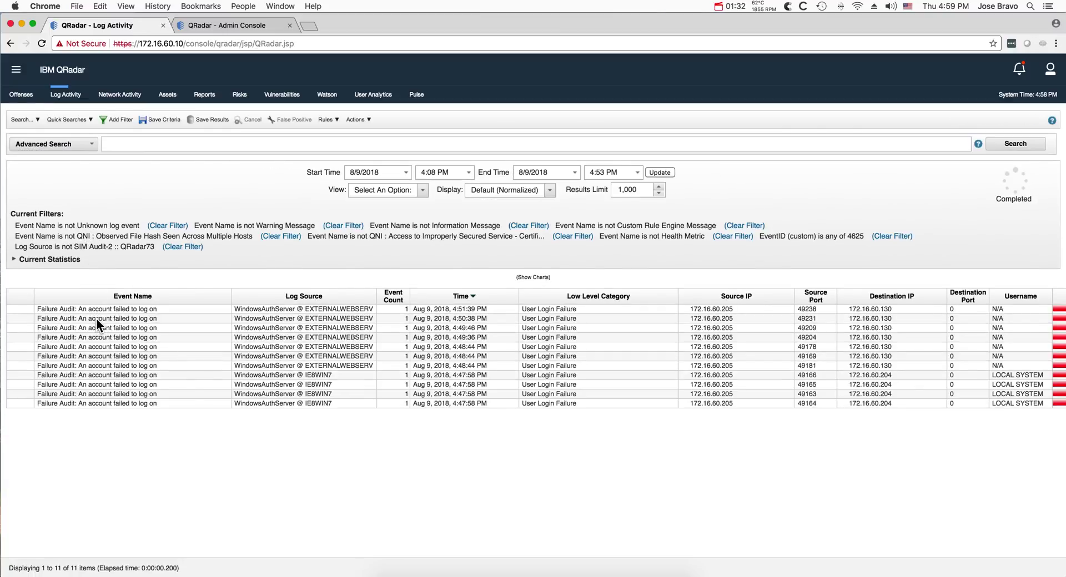
double_click(95, 318)
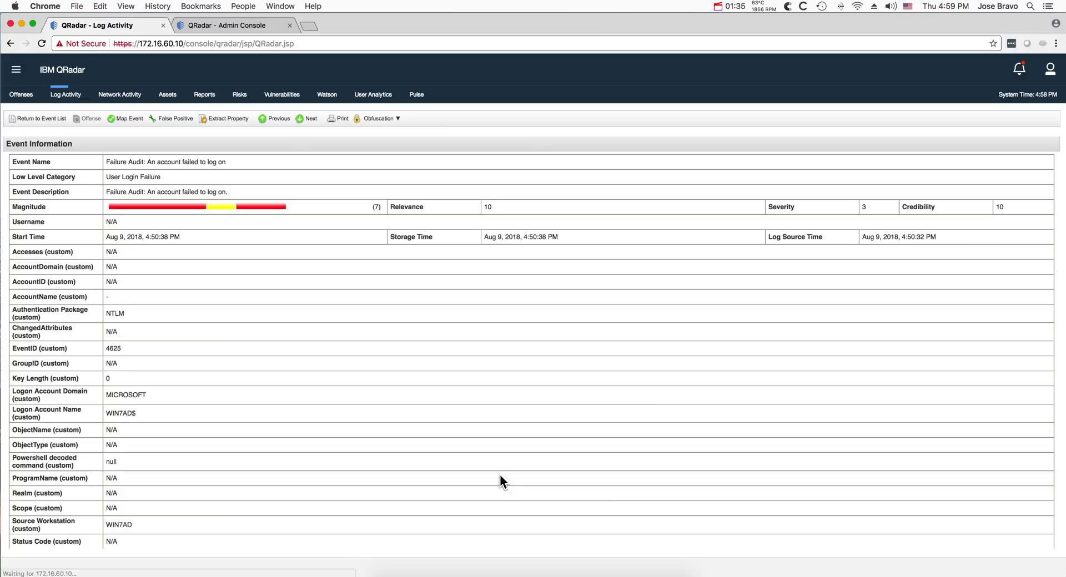
scroll(682, 431, down, 10)
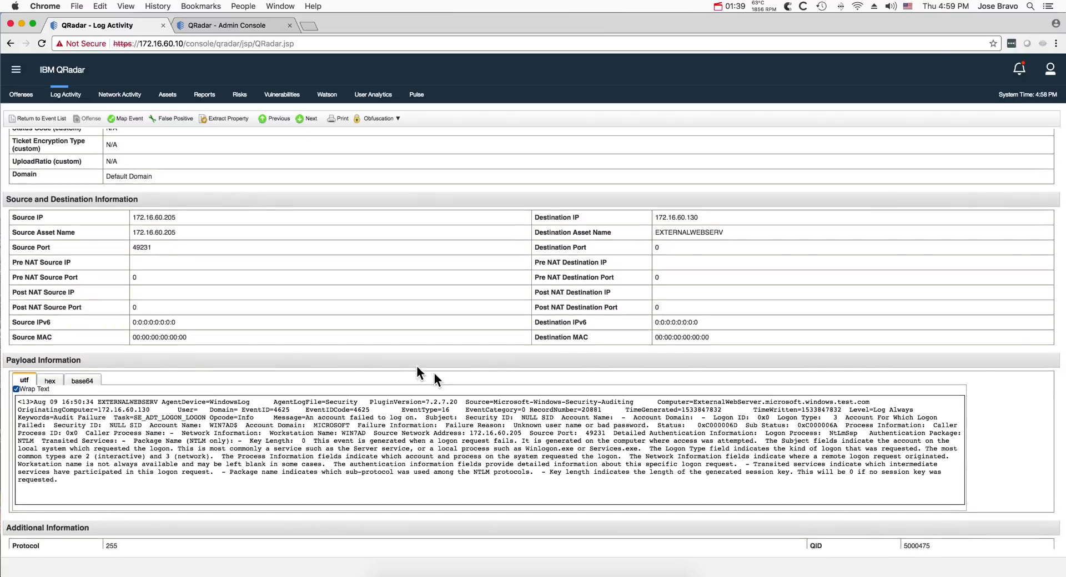
click(49, 119)
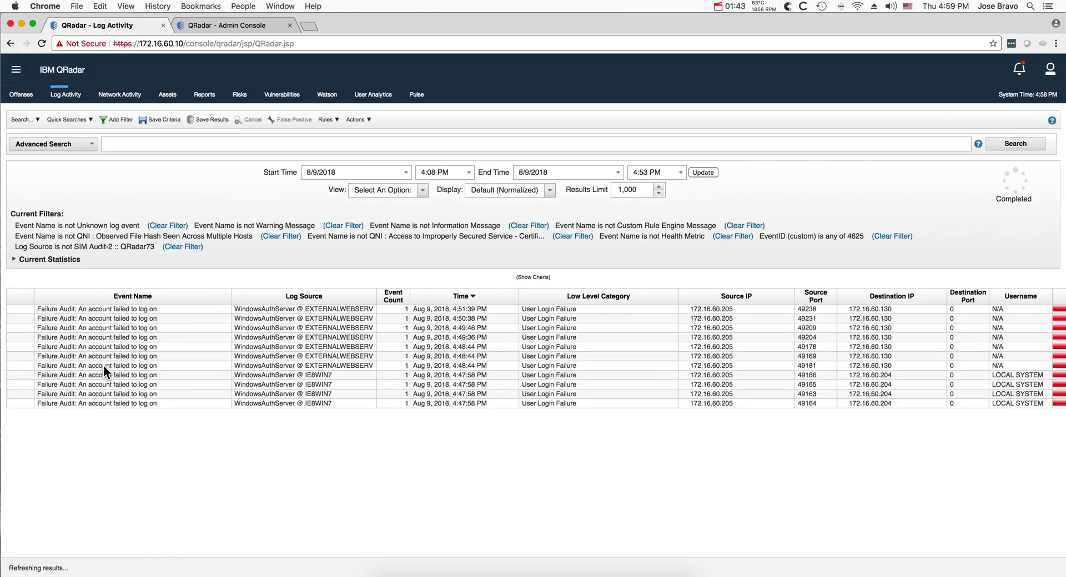
double_click(104, 366)
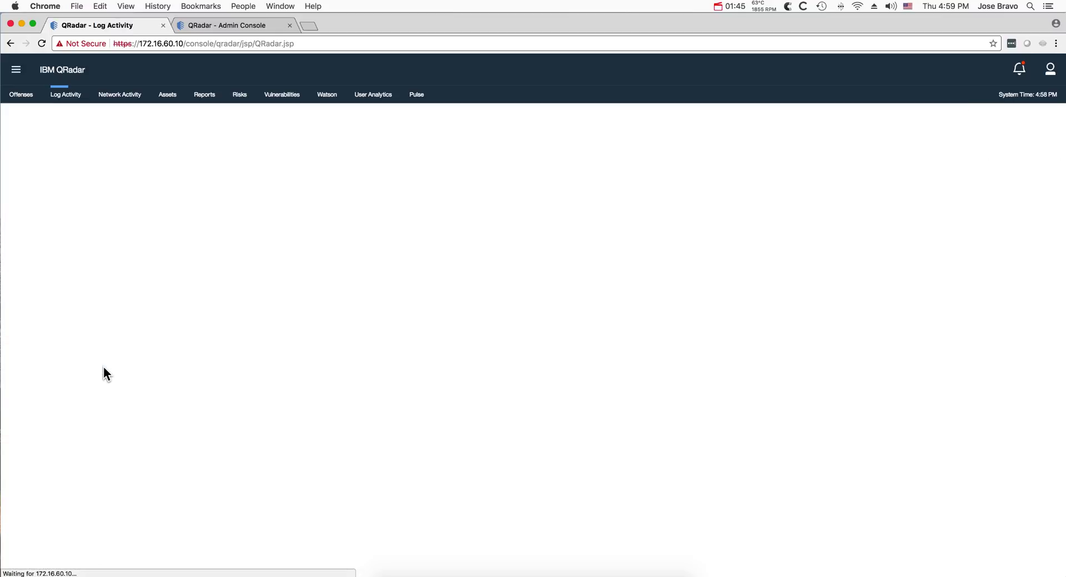
scroll(692, 480, down, 6)
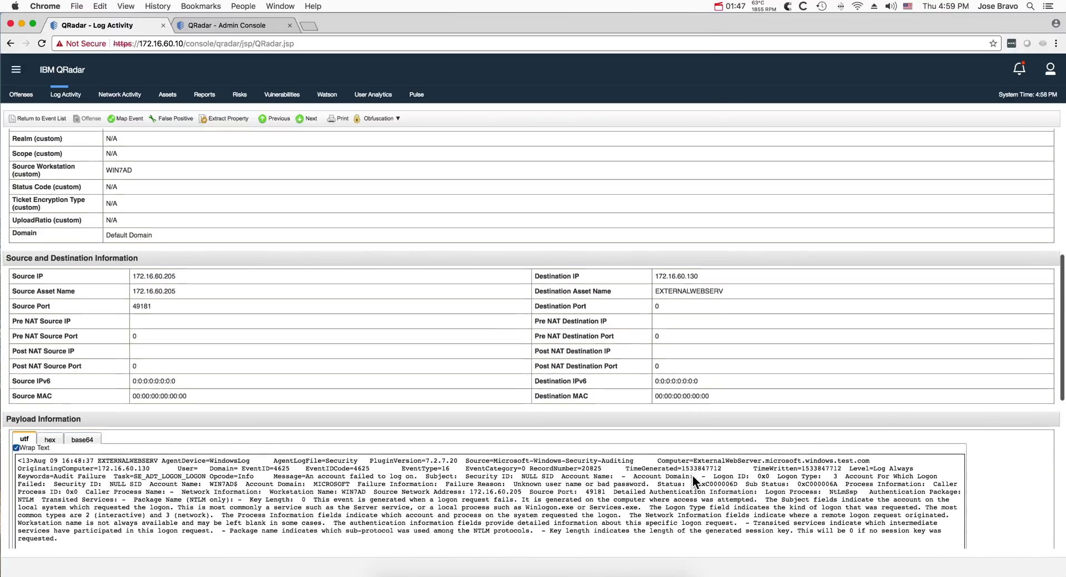
scroll(692, 476, down, 1)
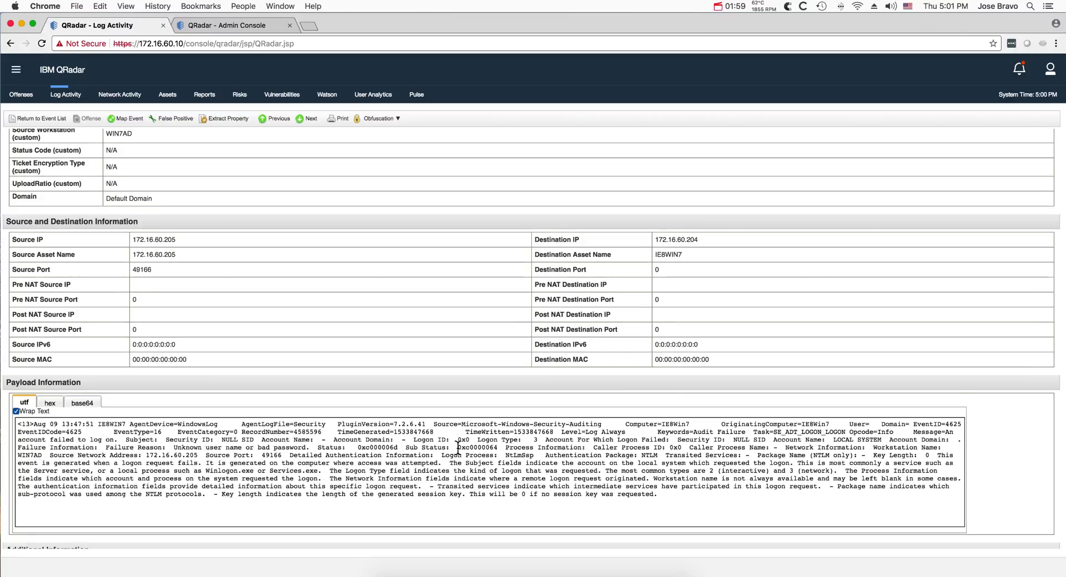
drag(458, 448, 498, 448)
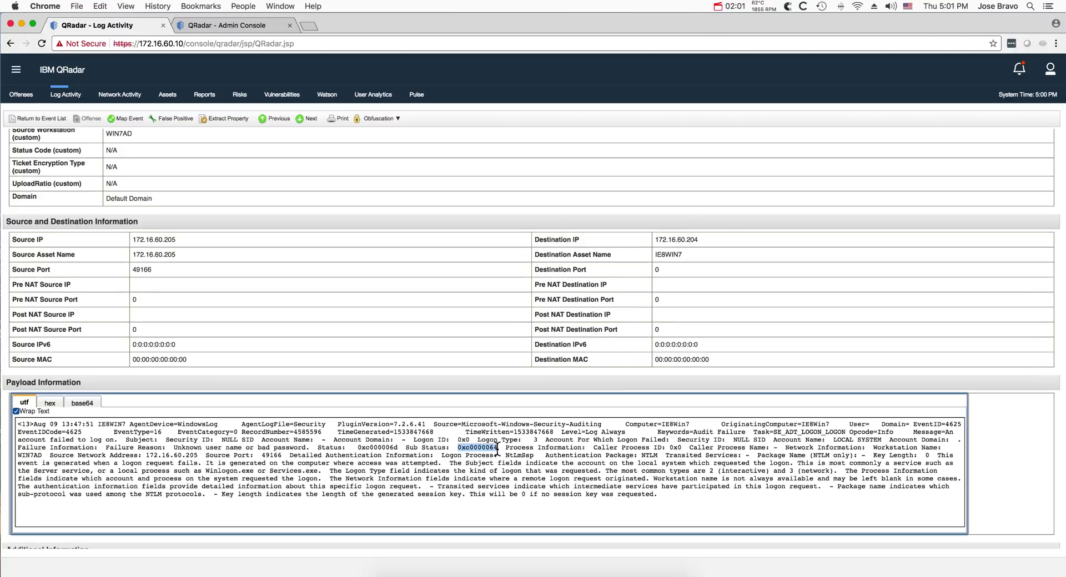
Return to the failed-logon event list and open Interactive API for Developers from the main menu.
click(35, 118)
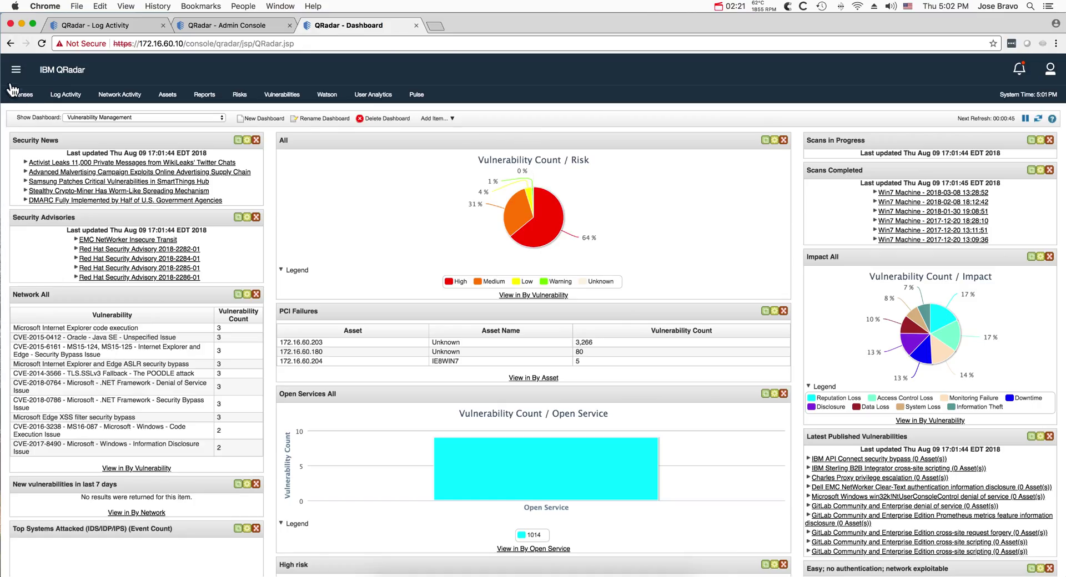
click(18, 71)
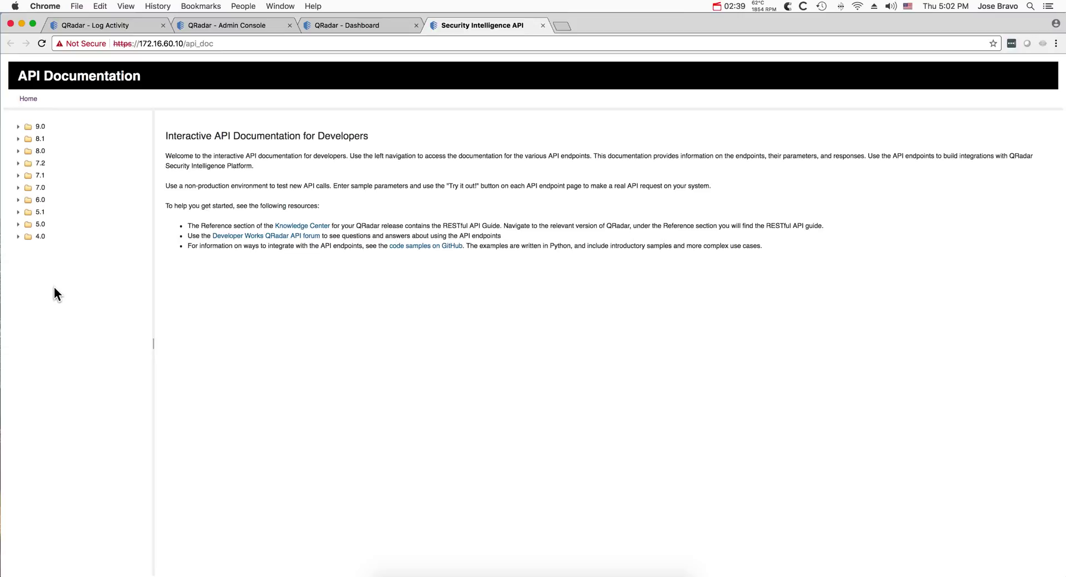
Bring up the version 9.0 reference_data maps POST endpoint and scroll down to its Parameters table.
click(18, 127)
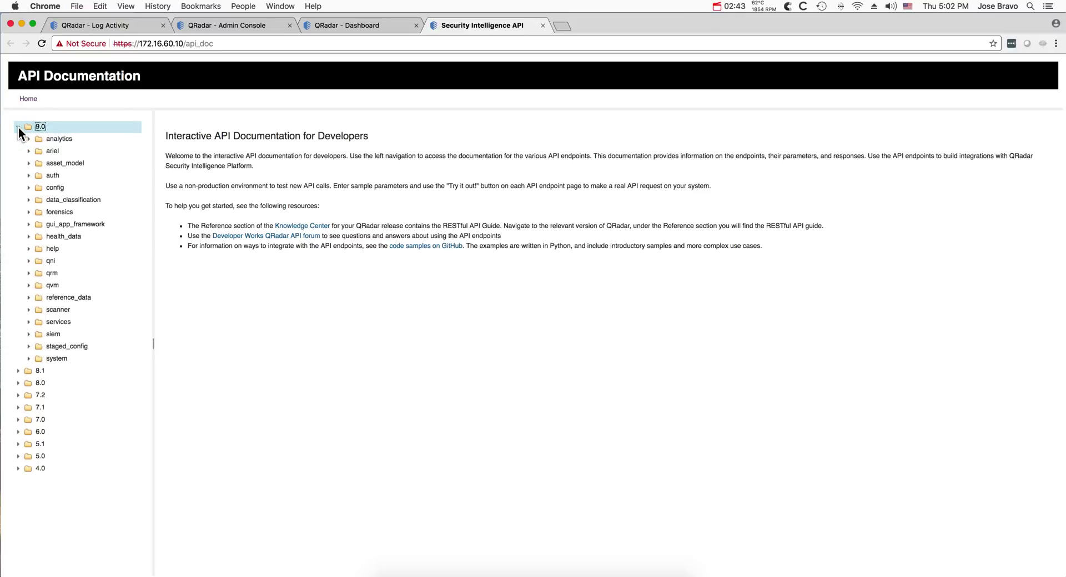
click(28, 297)
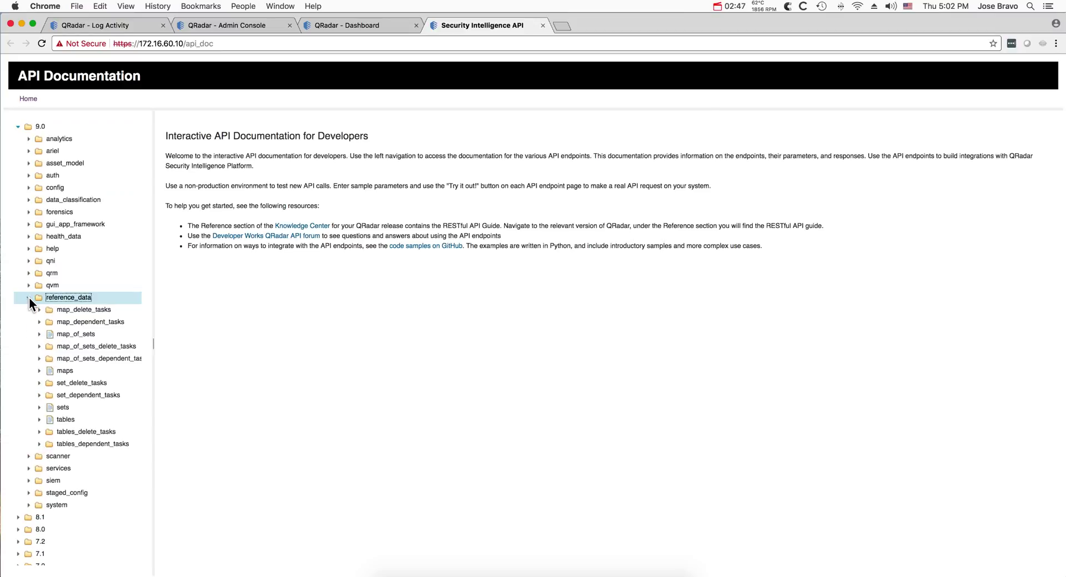
click(42, 371)
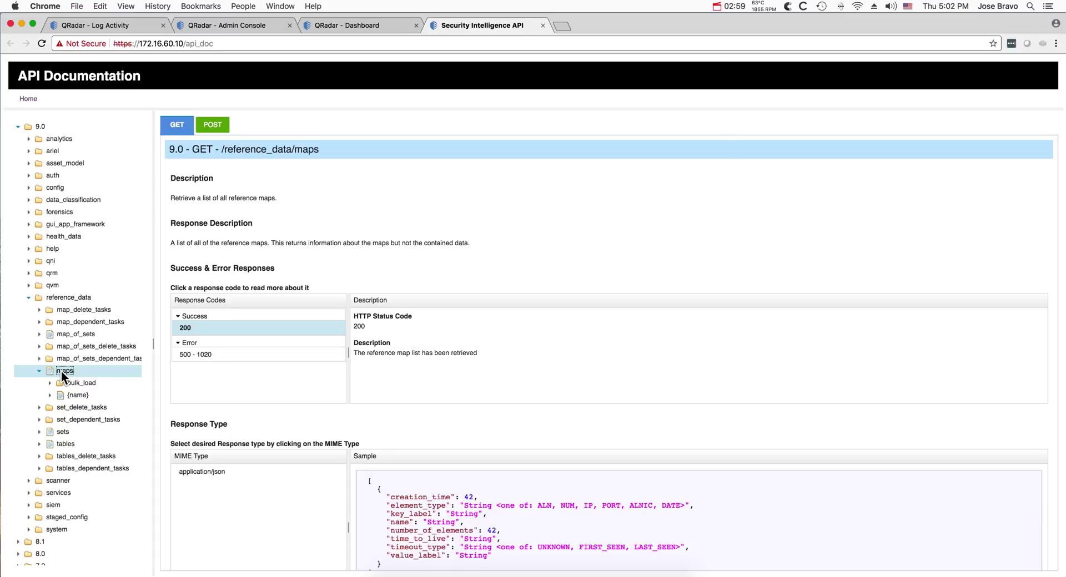
click(213, 125)
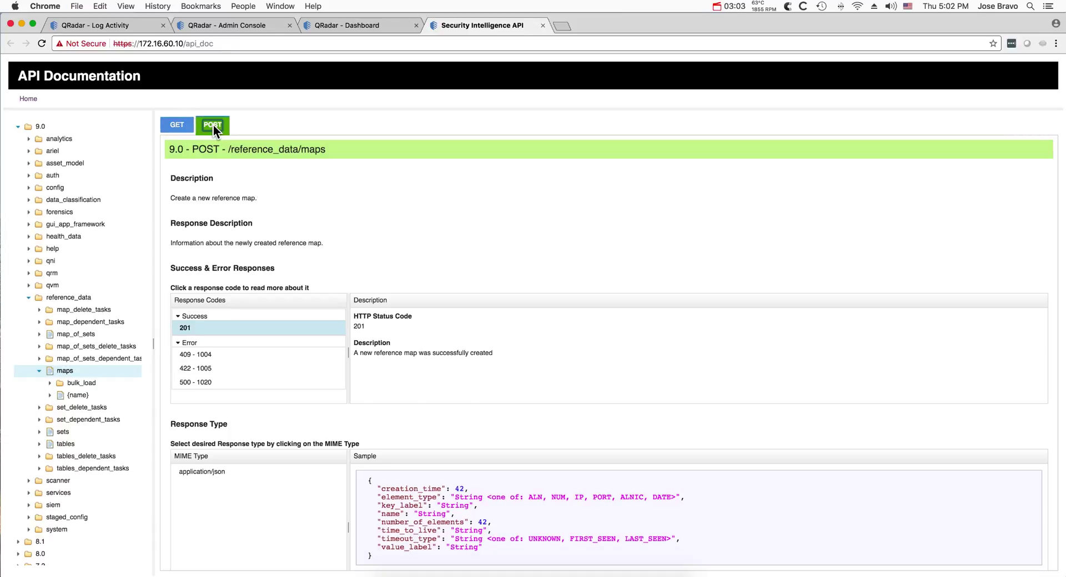
scroll(484, 301, down, 5)
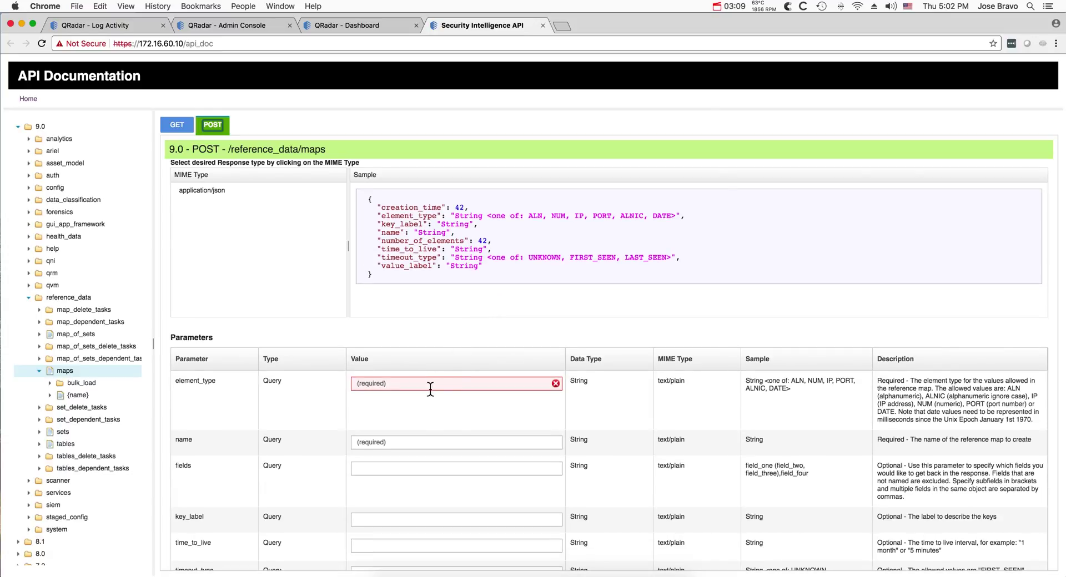
Fill in element_type ALNIC and name 'Error Code Map Example' in the create-map request.
click(395, 439)
click(419, 385)
text(ALNIC)
click(476, 442)
text(Error Code Map Example)
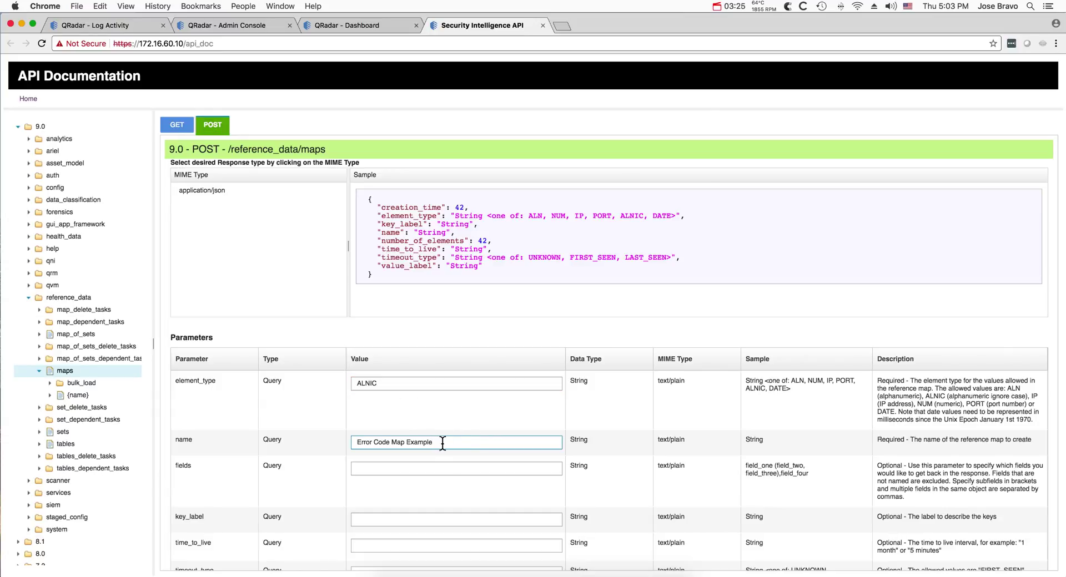
scroll(442, 443, down, 5)
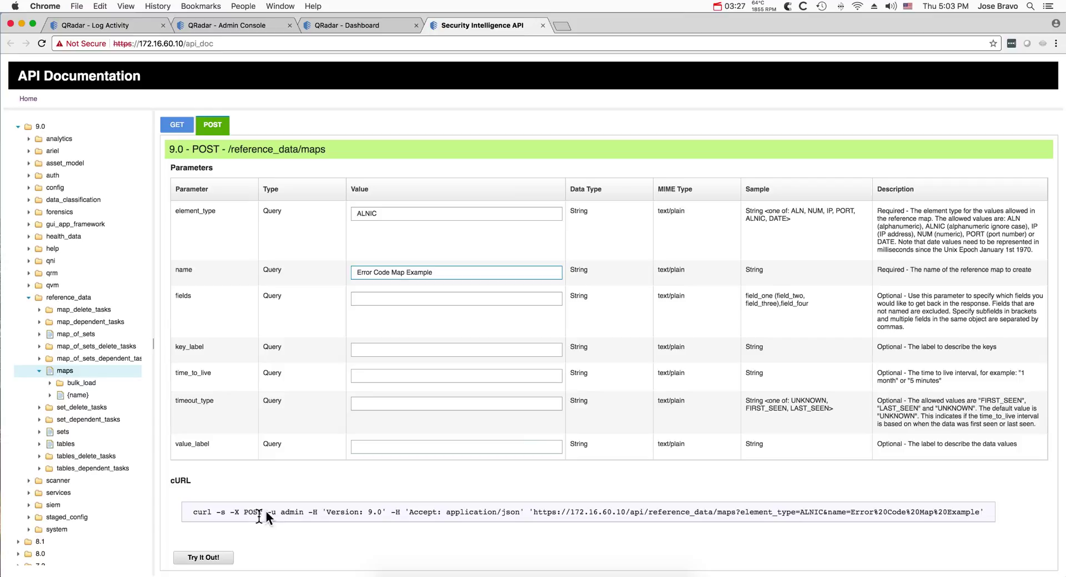
Send the create-map request, confirm the 201 response body, and select the Request URI.
click(209, 564)
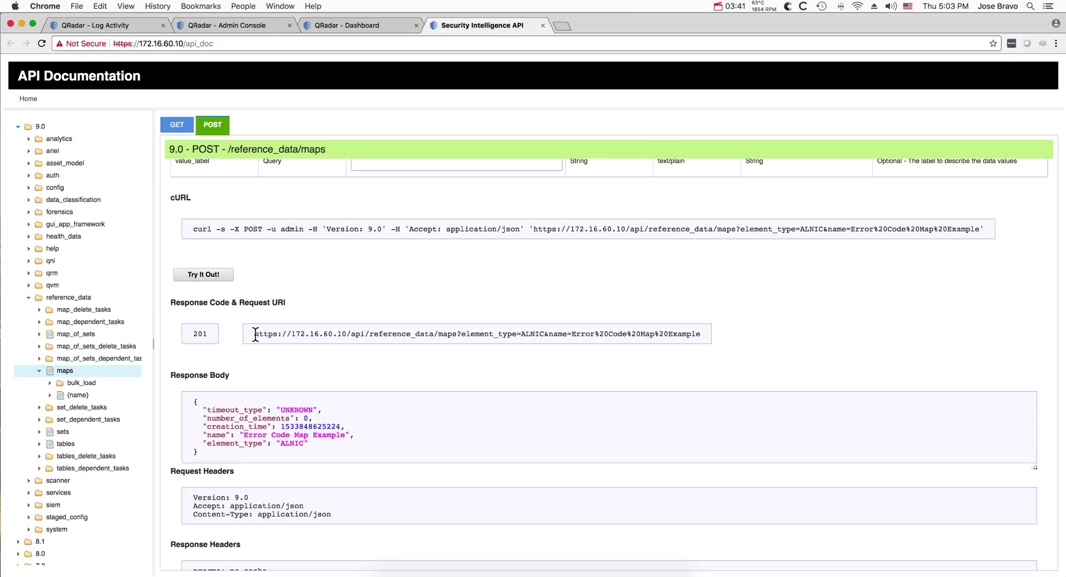
drag(256, 335, 565, 341)
click(611, 333)
triple_click(687, 333)
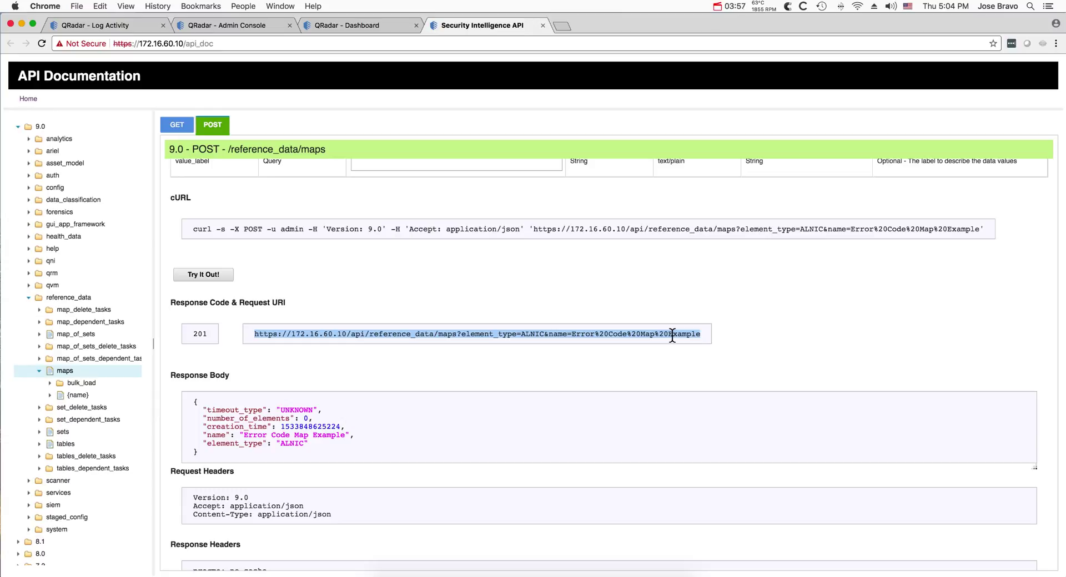
click(622, 366)
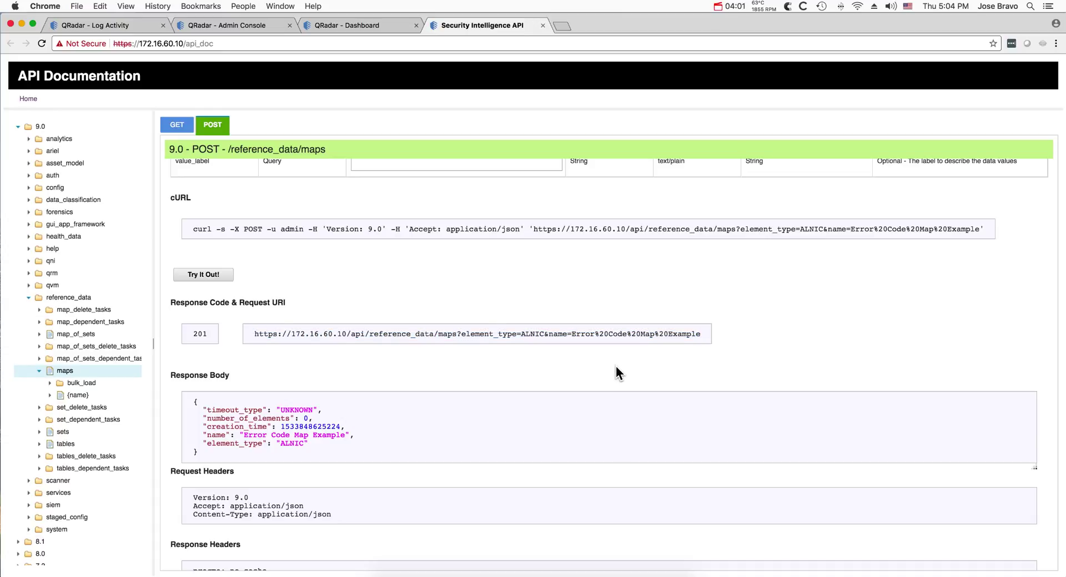
Open the POST /reference_data/maps/{name} request and paste the map name 'Error Code Map Example'.
click(79, 395)
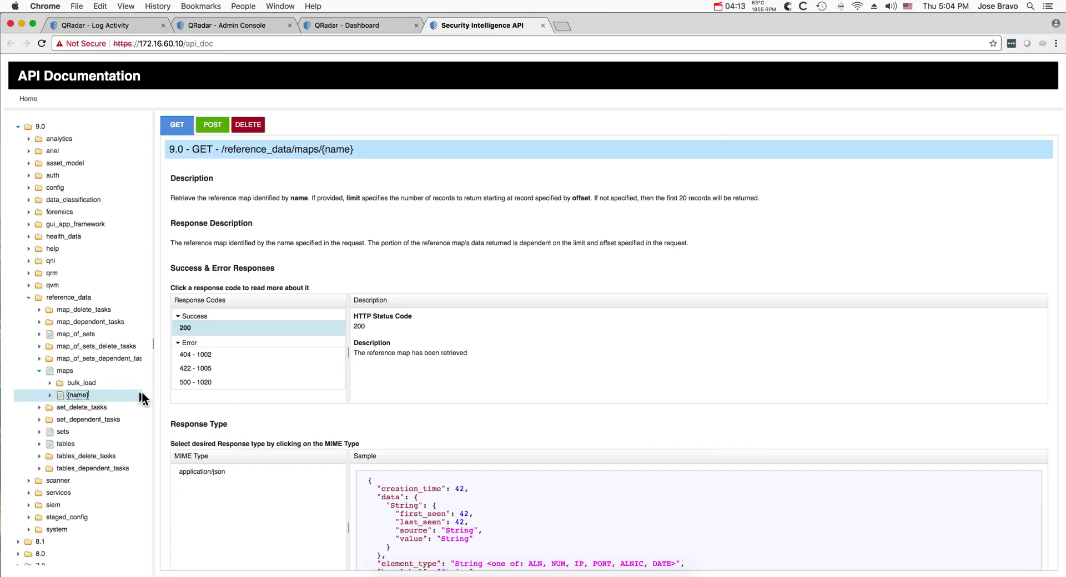
scroll(269, 397, down, 2)
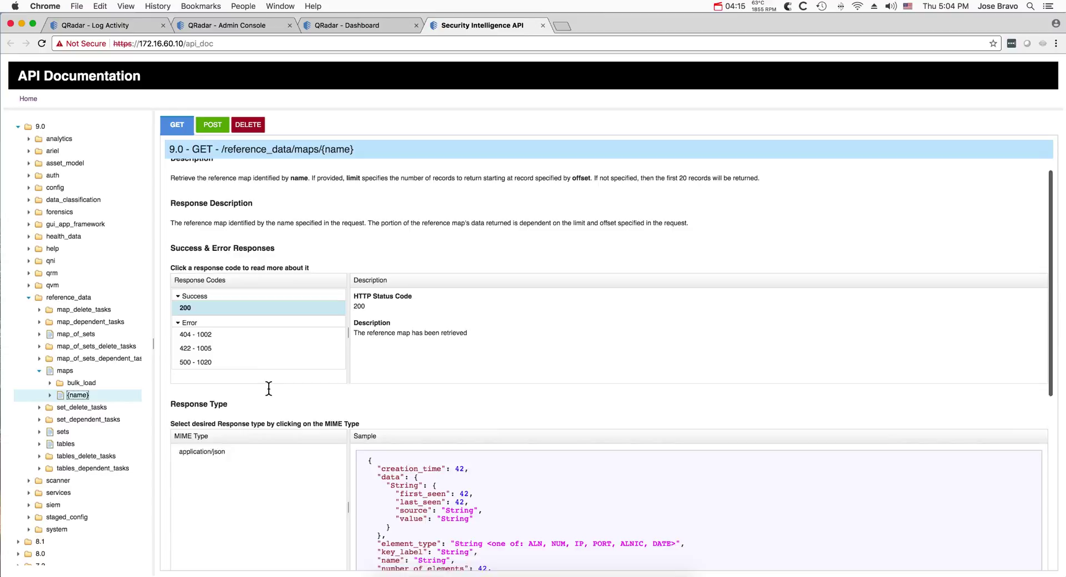
scroll(269, 388, up, 2)
click(212, 126)
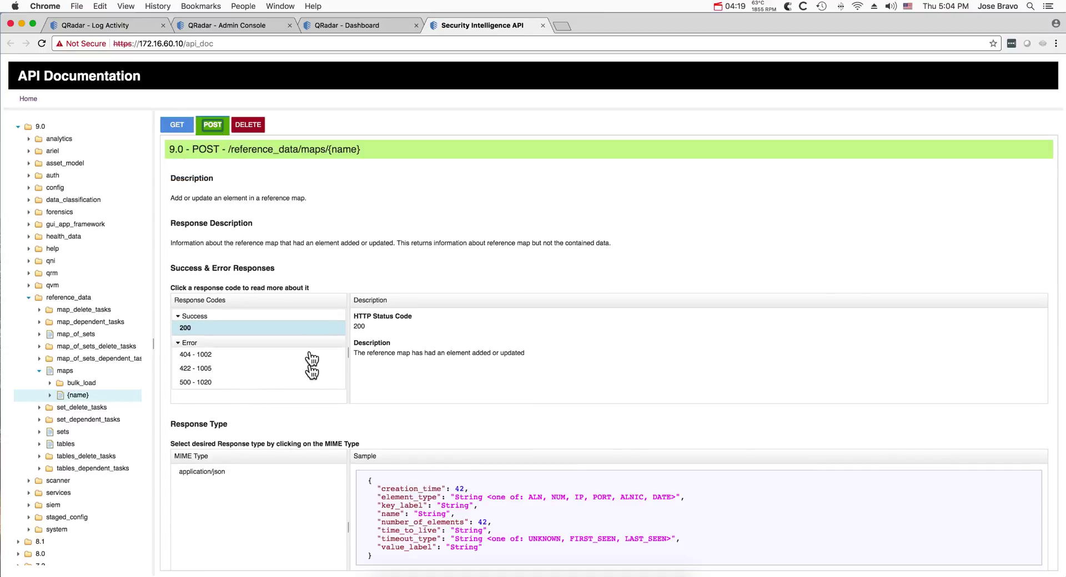
scroll(311, 364, down, 10)
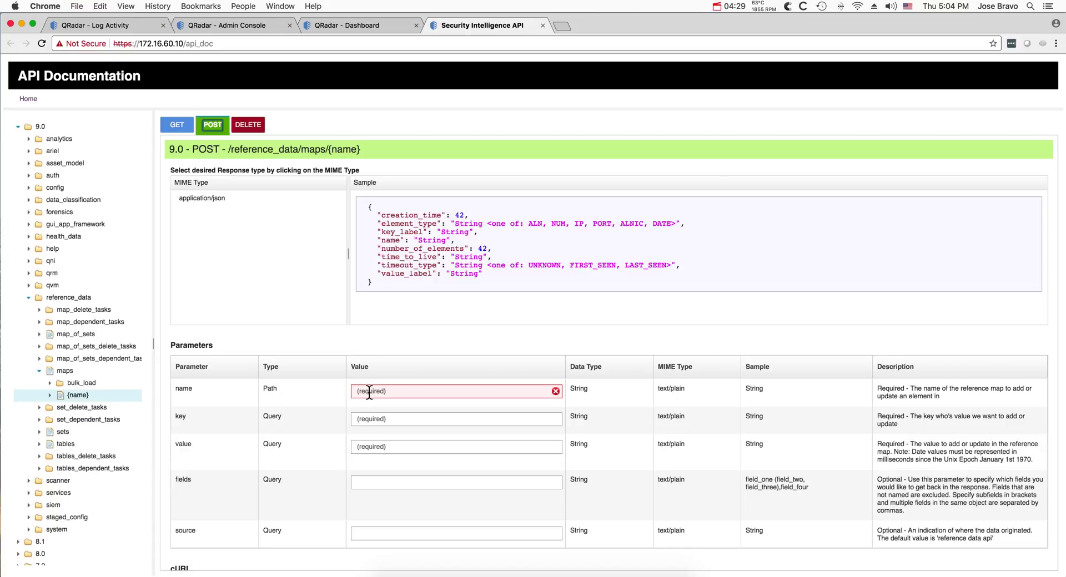
click(370, 392)
text(Error Code Map Example)
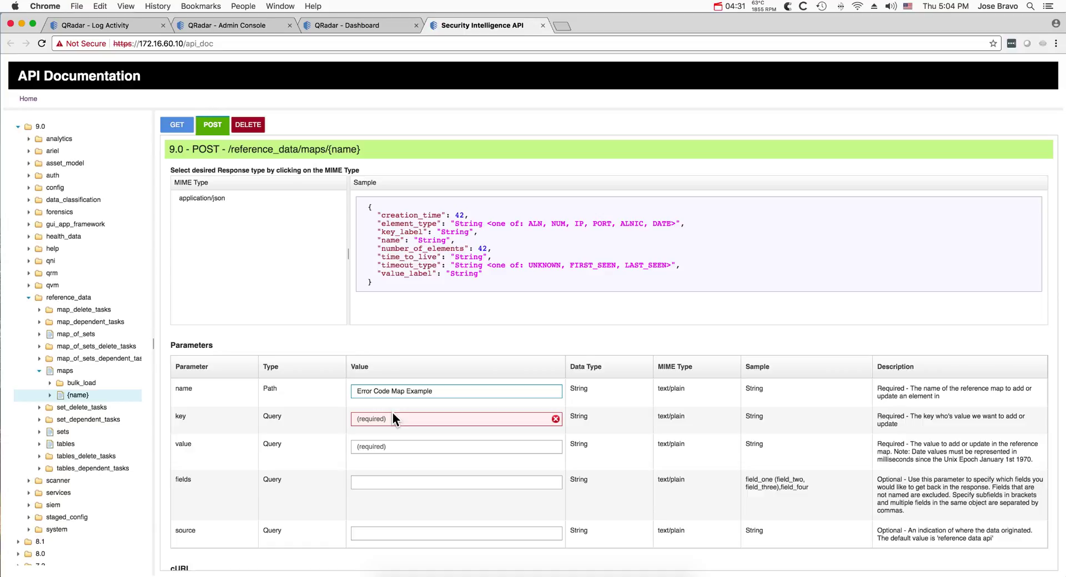
Check the Windows security log reference page, then begin the key value with 0x.
click(376, 418)
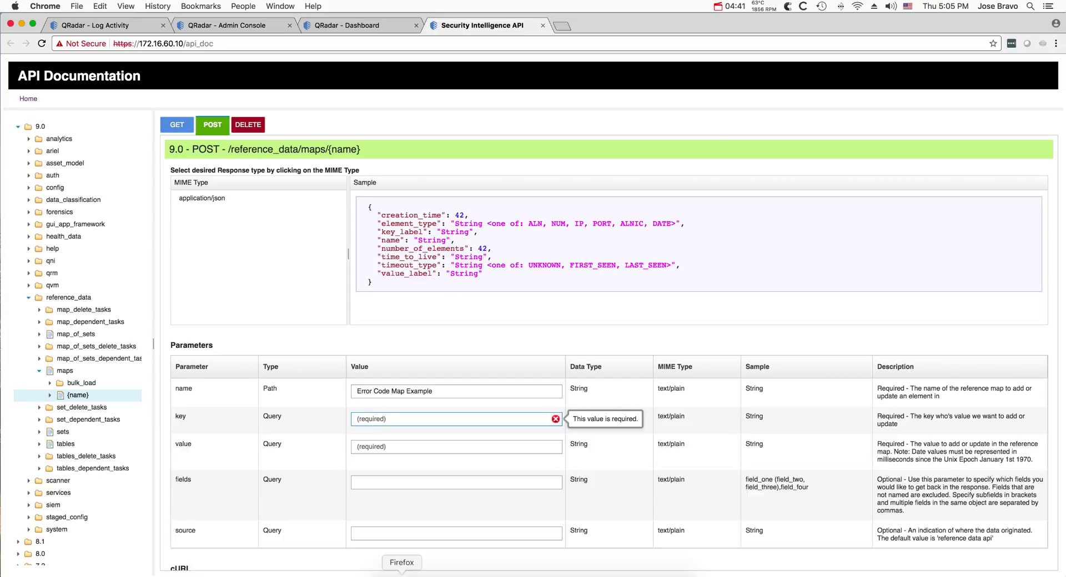
click(401, 574)
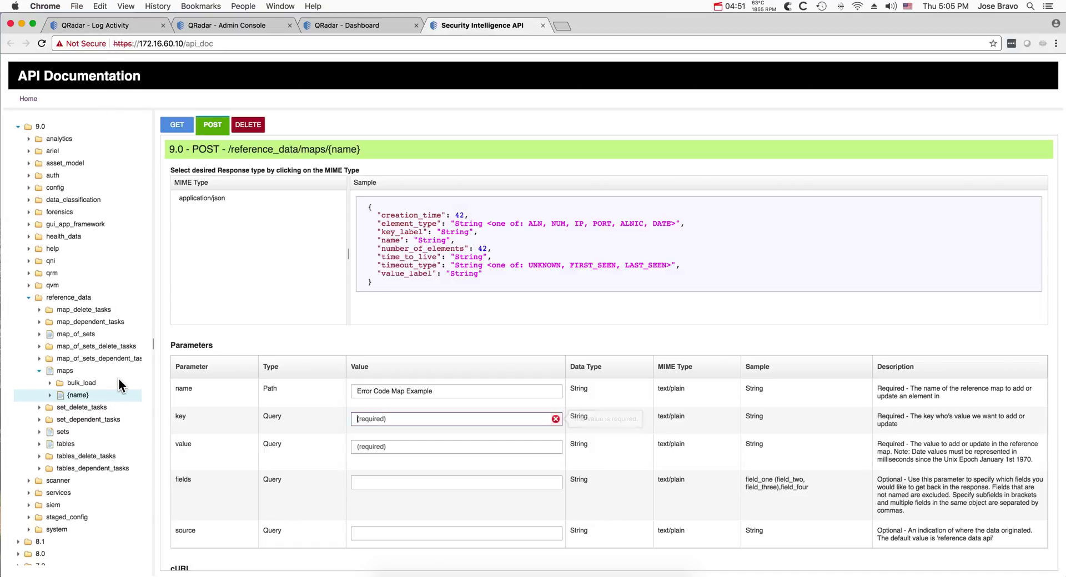
click(118, 378)
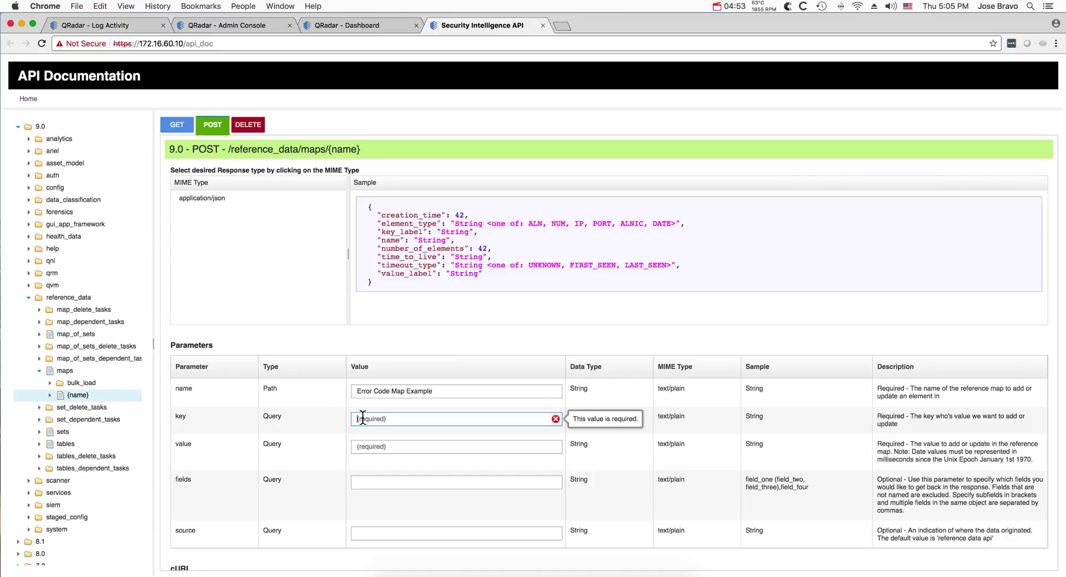
text(0x)
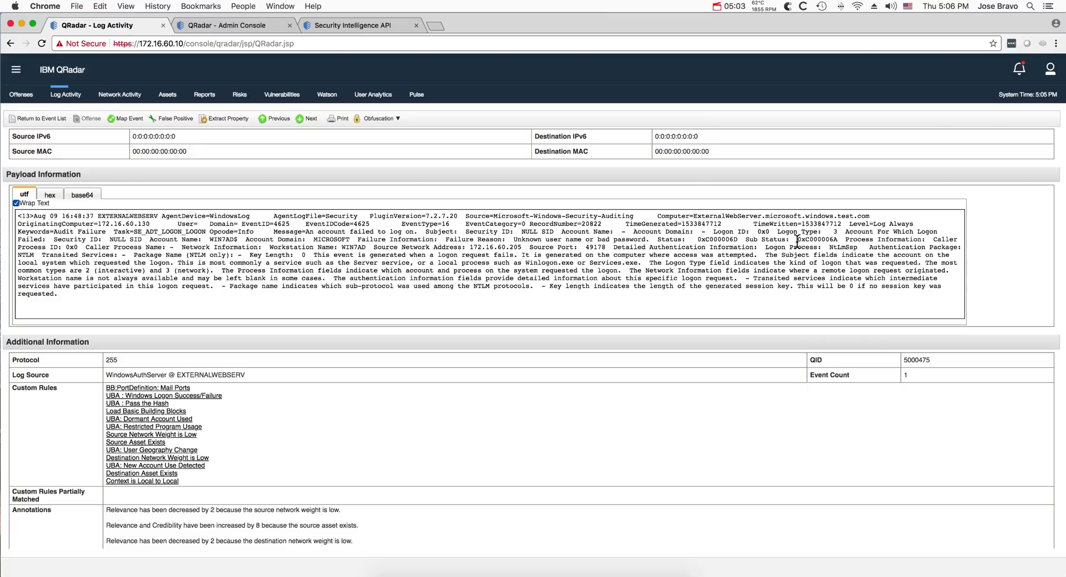
Copy the sub status code from the event payload, completing key 0xC0000064, and move to the value field.
drag(797, 241, 837, 235)
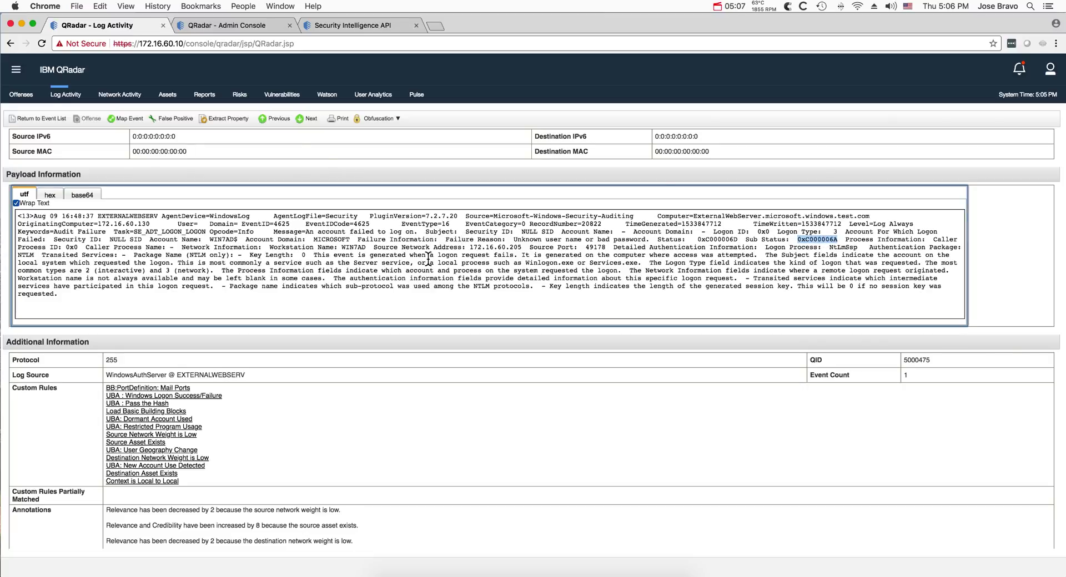
click(341, 26)
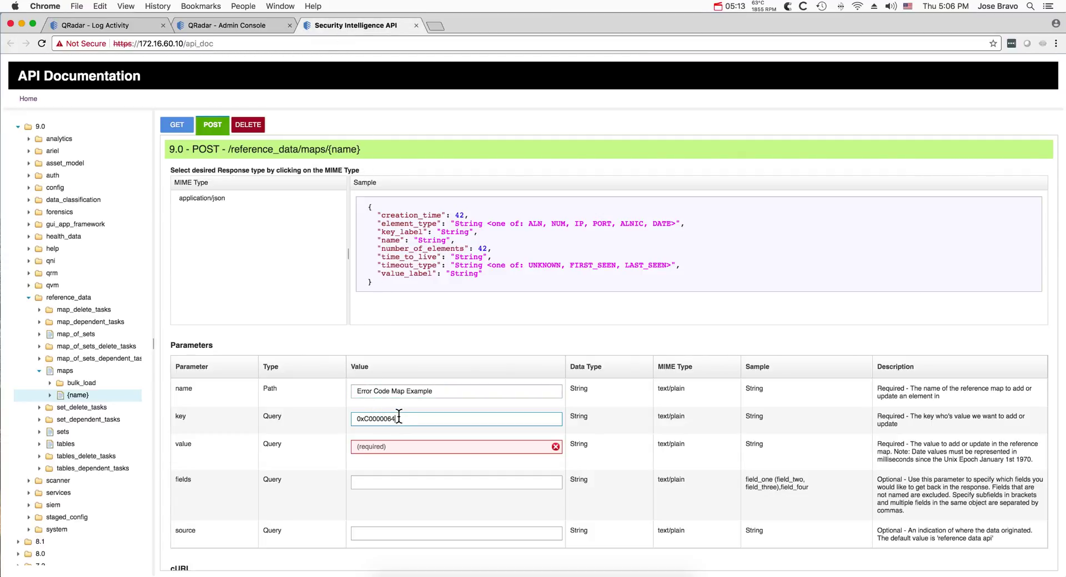
click(364, 446)
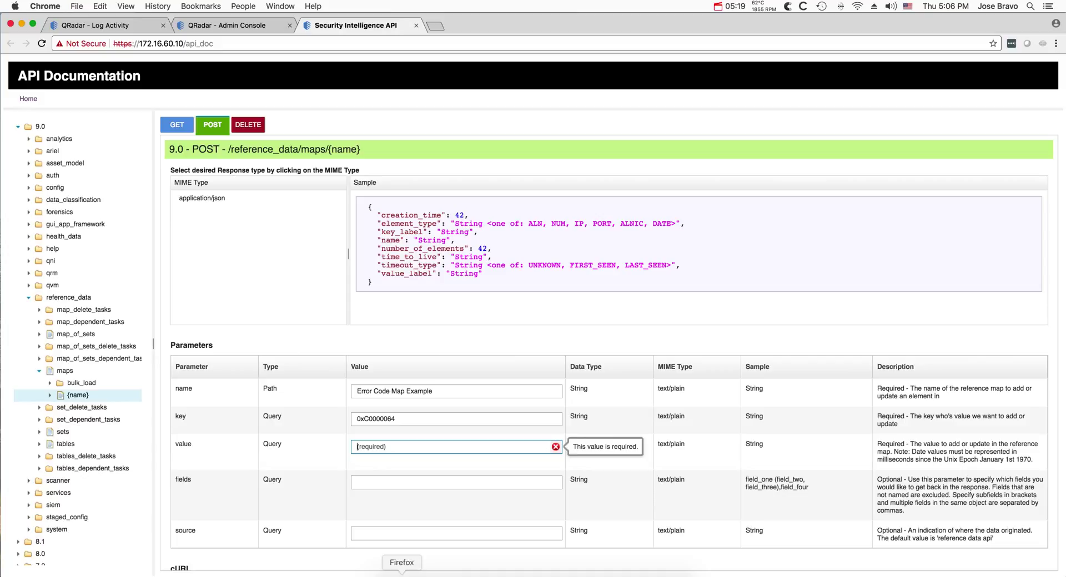
Select the C0000064 description 'user name does not exist' in Firefox's Windows logon error table.
click(401, 573)
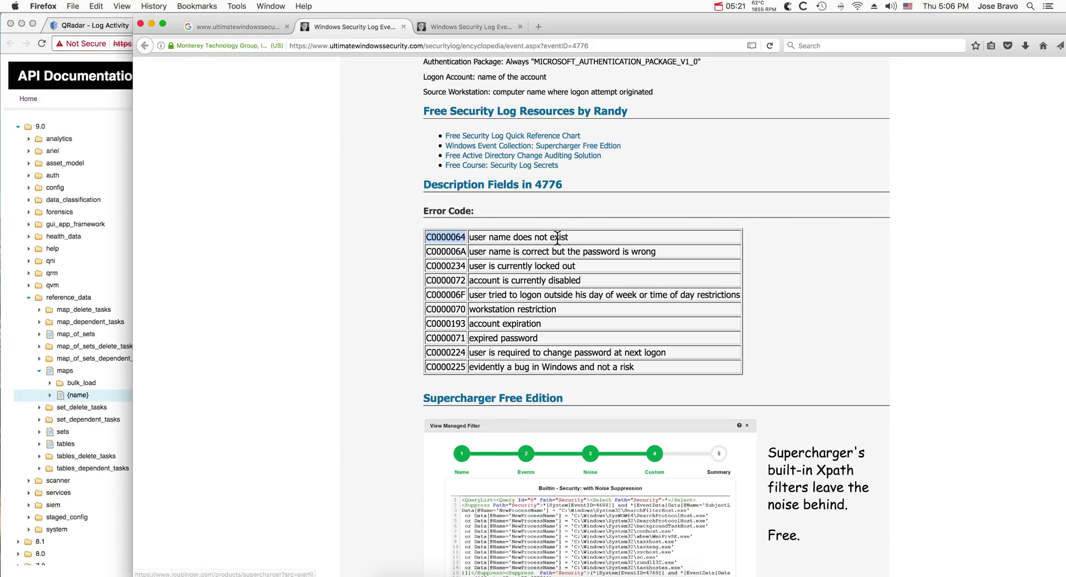
drag(570, 234, 472, 239)
key(super+c)
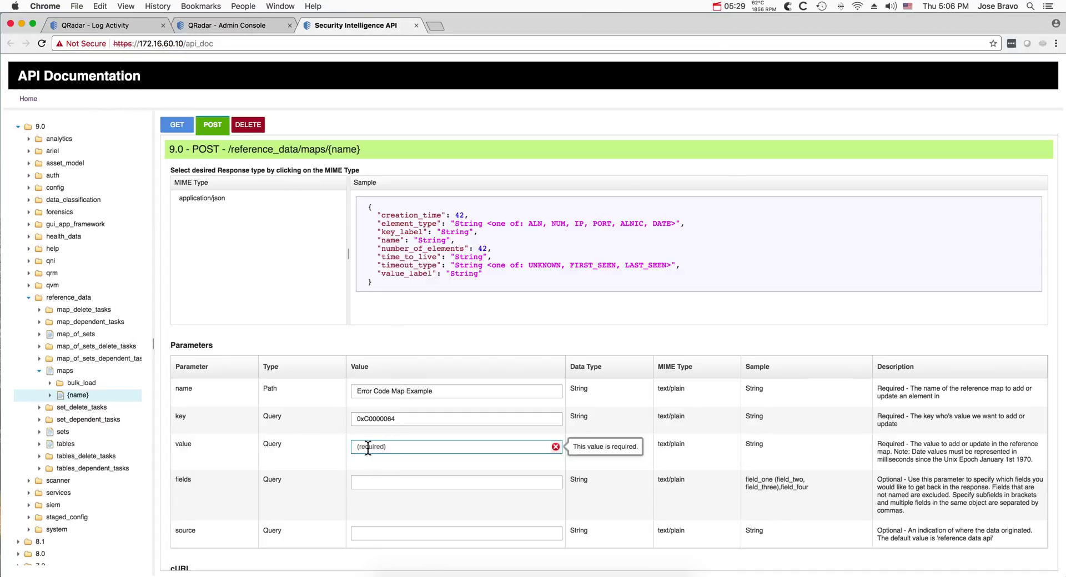
Paste 'user name does not exist' as the value for key 0xC0000064, send the request, and confirm the 200 response.
key(super+v)
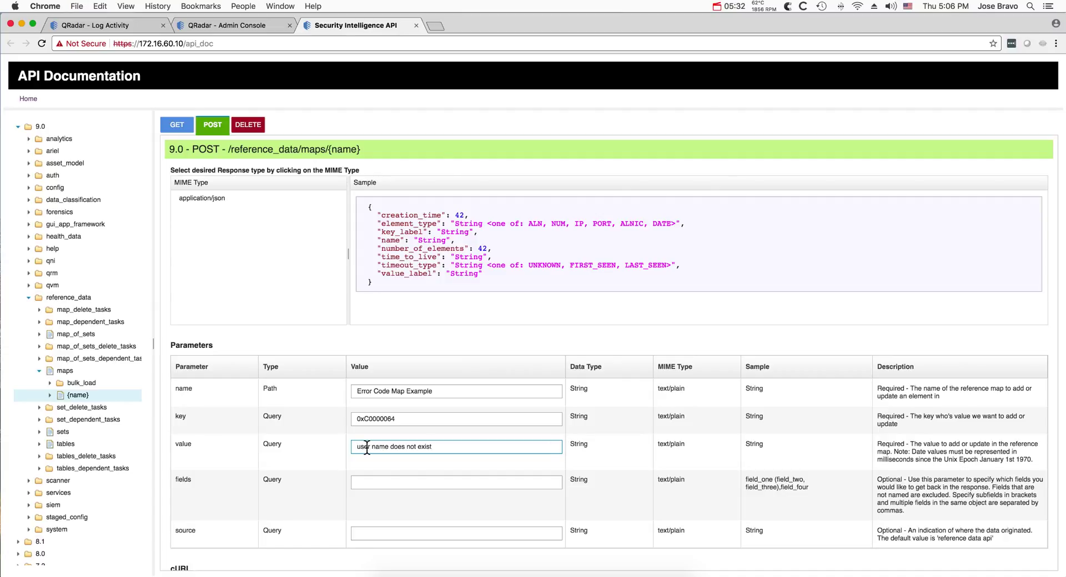
scroll(367, 447, down, 3)
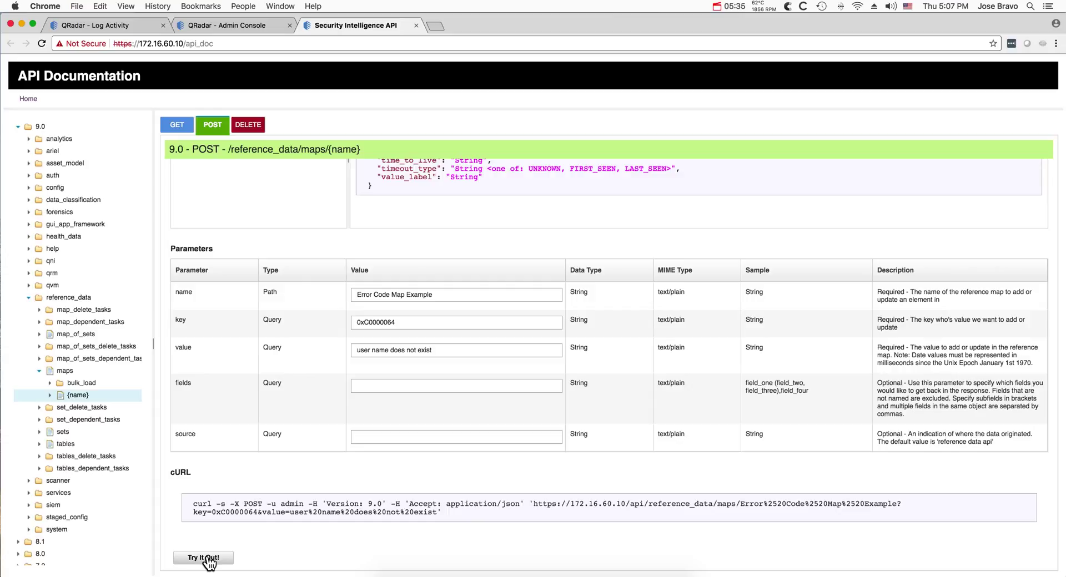
click(203, 558)
scroll(209, 562, down, 8)
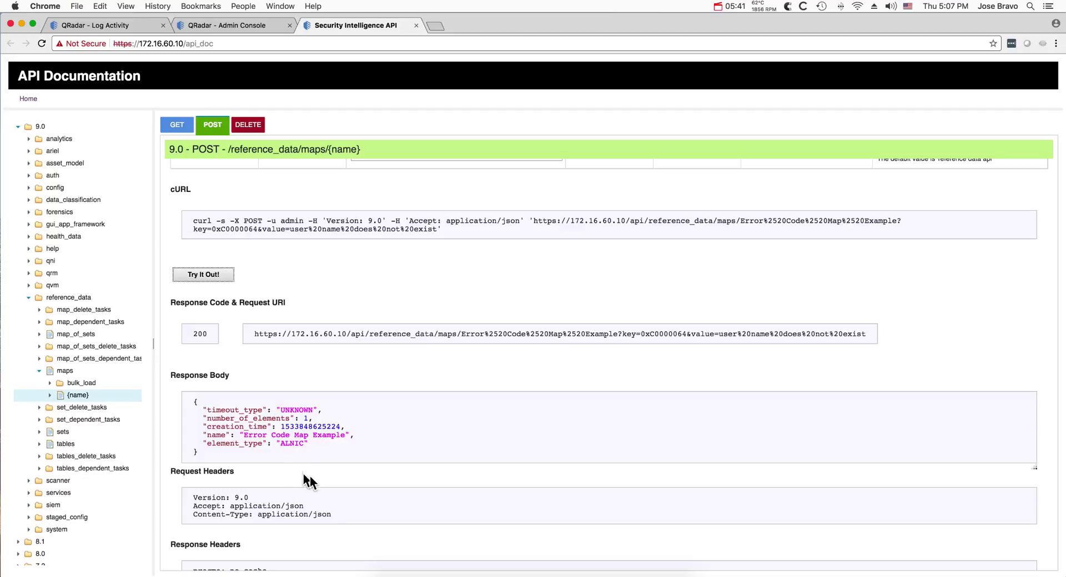
scroll(327, 483, down, 3)
scroll(327, 483, up, 3)
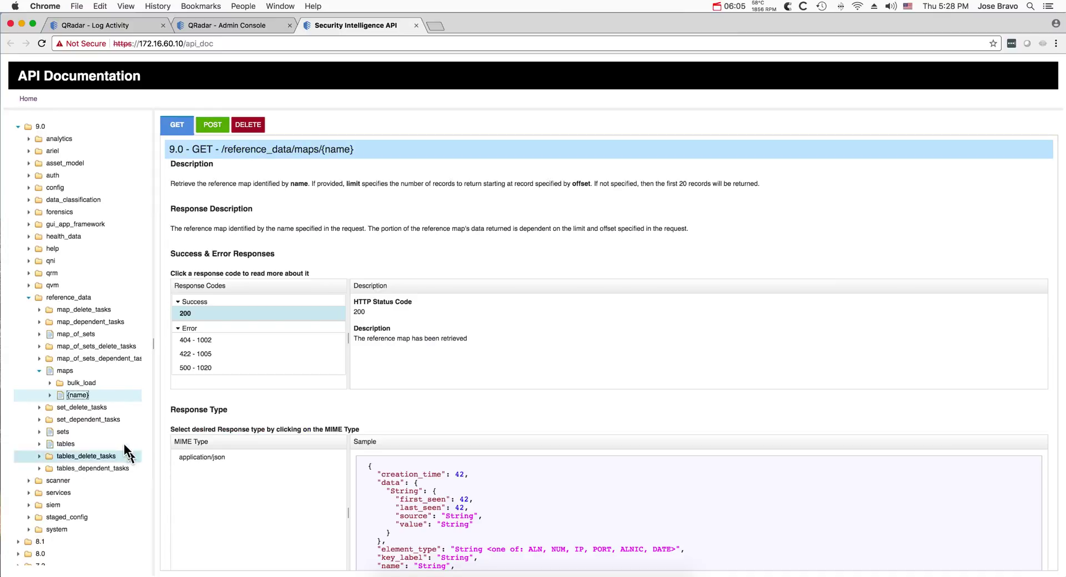
Fill in the GET /reference_data/maps/{name} request with the map name 'Error Code Map Example'.
click(72, 395)
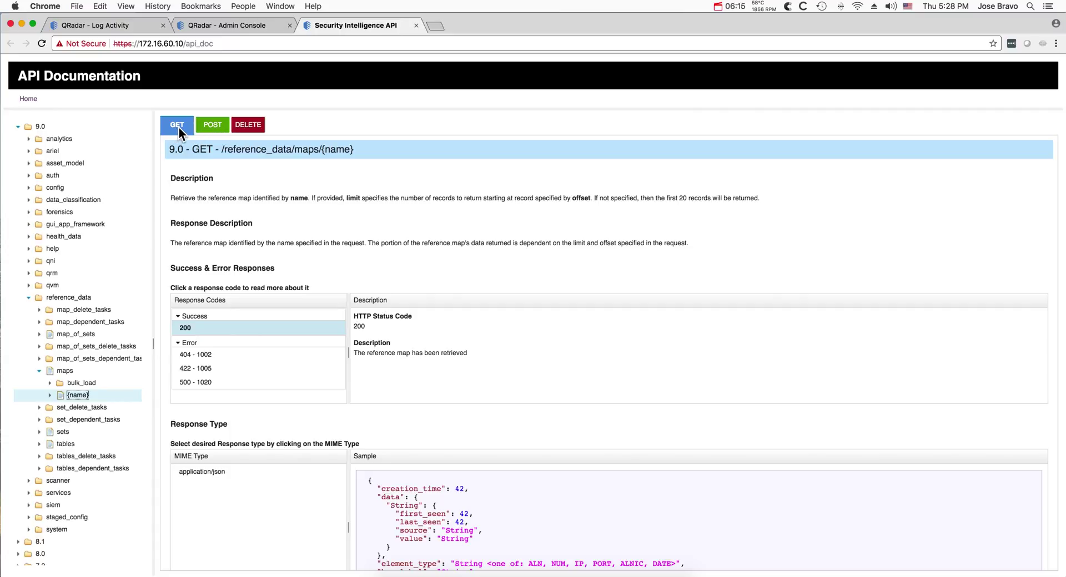
click(183, 354)
scroll(184, 361, down, 3)
scroll(183, 361, down, 2)
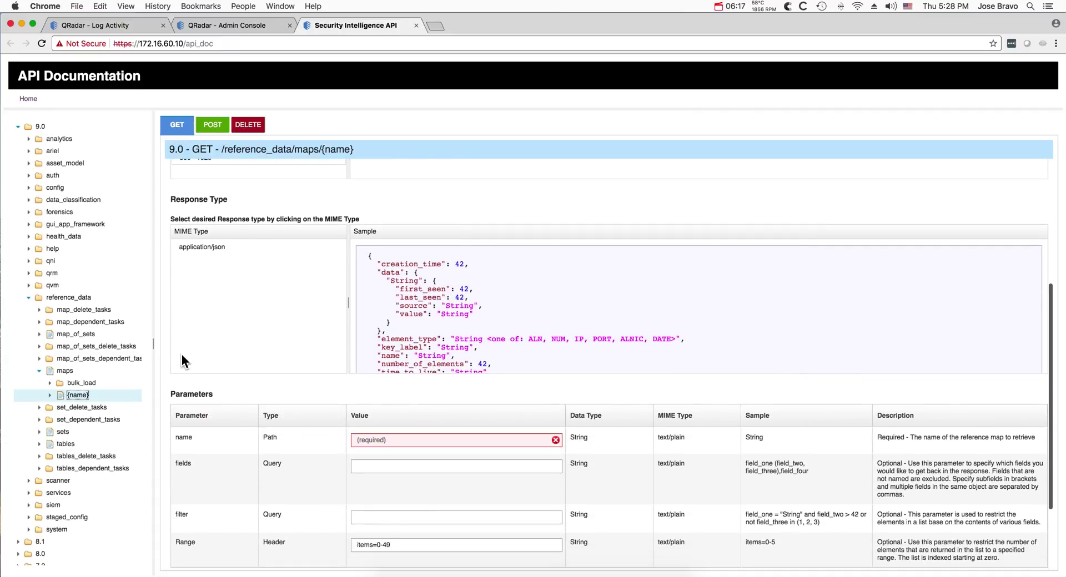
click(367, 440)
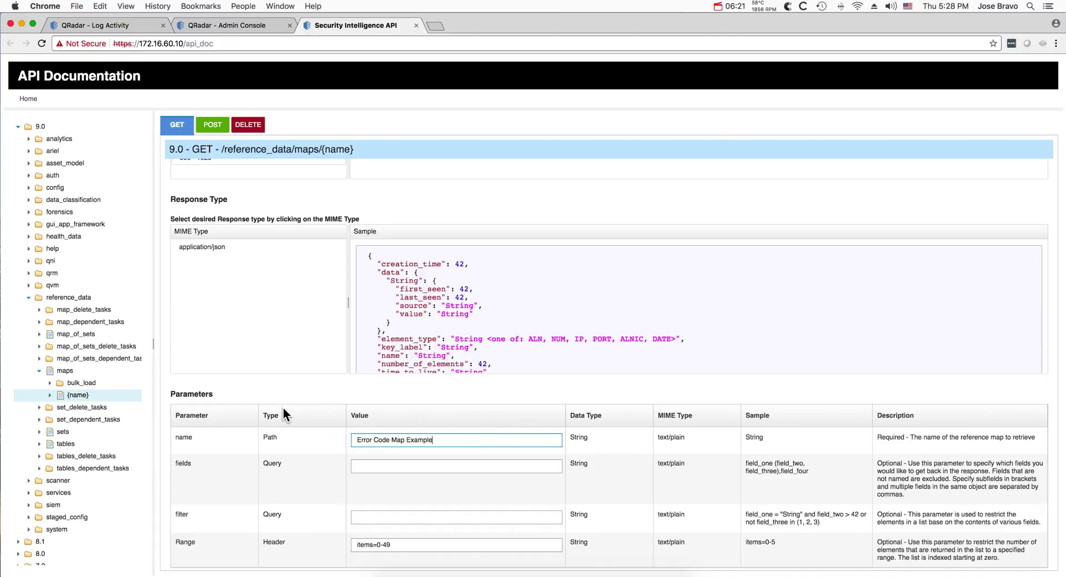
scroll(282, 409, down, 2)
Retrieve the map and review the response listing all 10 error codes.
click(203, 557)
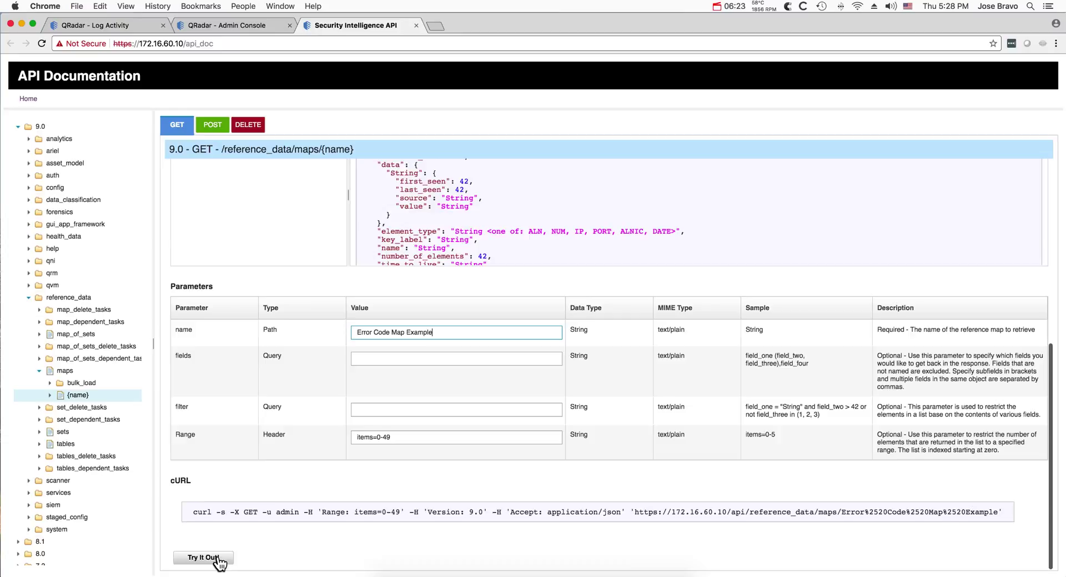
scroll(220, 561, down, 5)
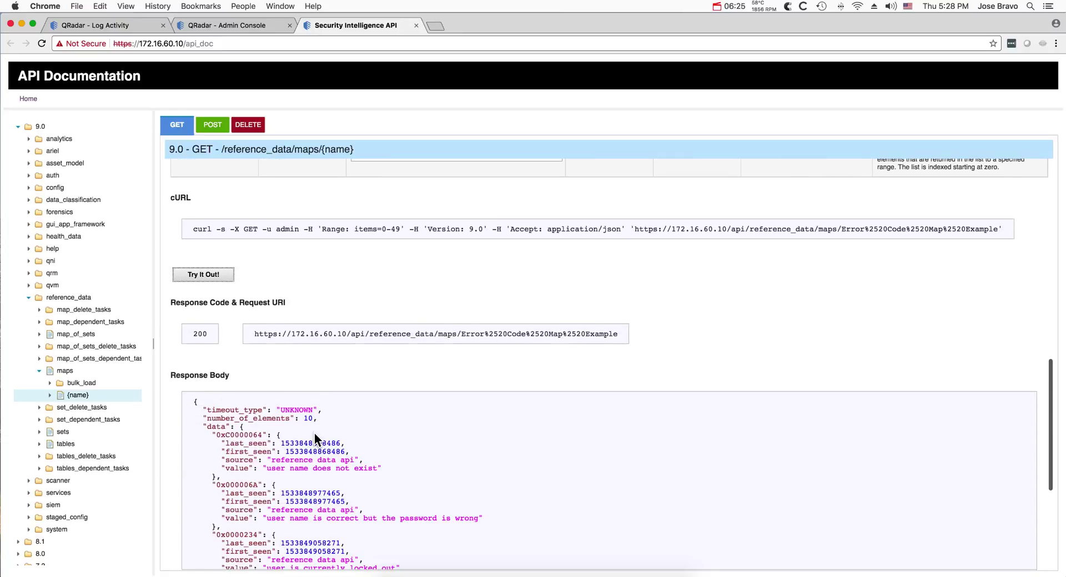
scroll(314, 432, down, 2)
scroll(315, 433, down, 2)
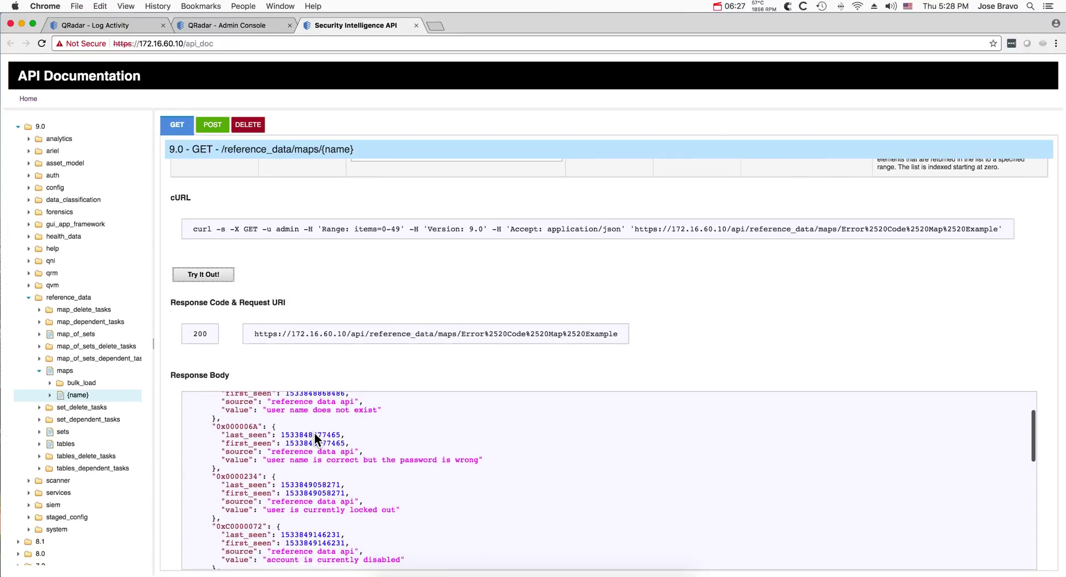
scroll(314, 434, down, 3)
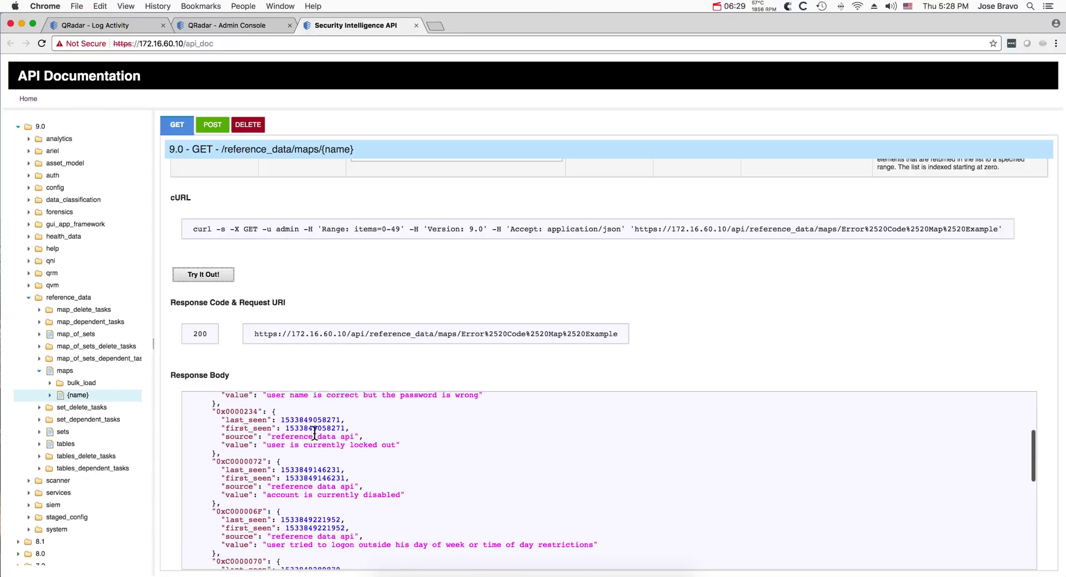
scroll(314, 433, down, 5)
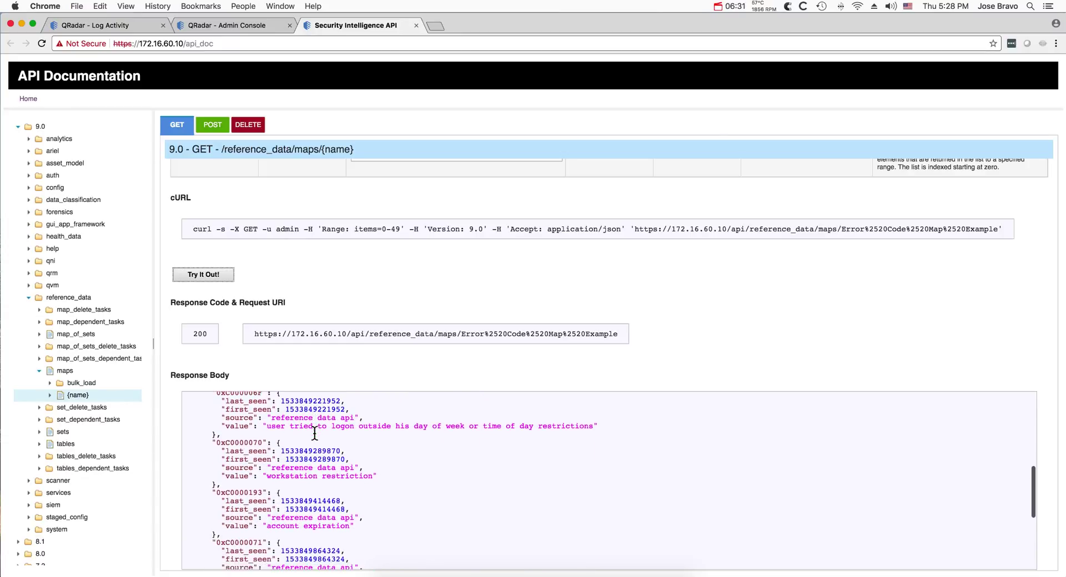
scroll(314, 433, up, 12)
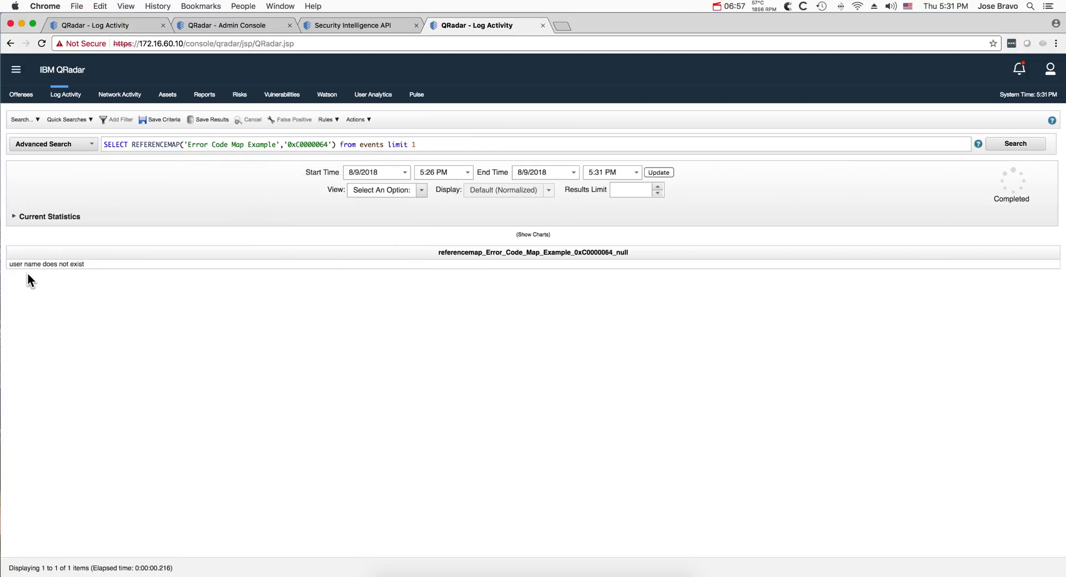
Change the AQL lookup key to 0xC000006D and search, which returns N/A.
click(325, 145)
key(BackSpace)
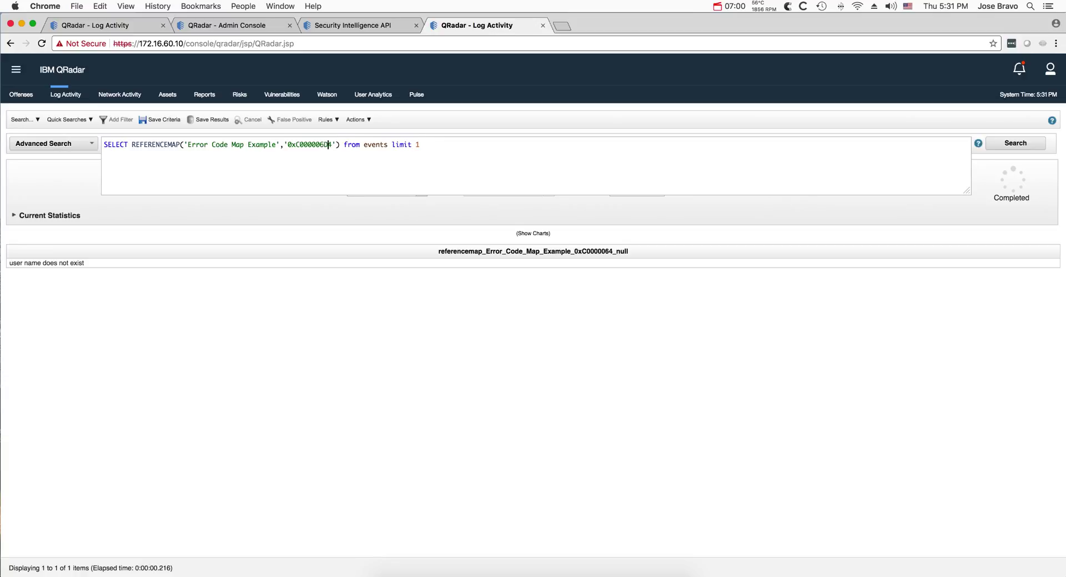
text(D)
click(1016, 144)
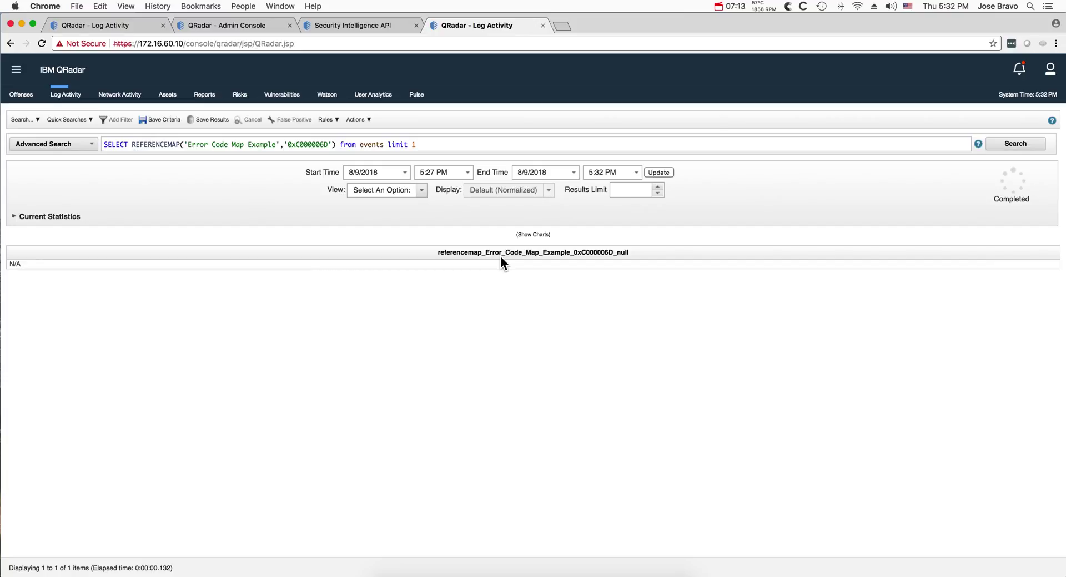
Rerun the lookup with 0xC000006F to get its logon-restriction description, then show the Windows error-code table.
key(BackSpace)
text(F)
key(Return)
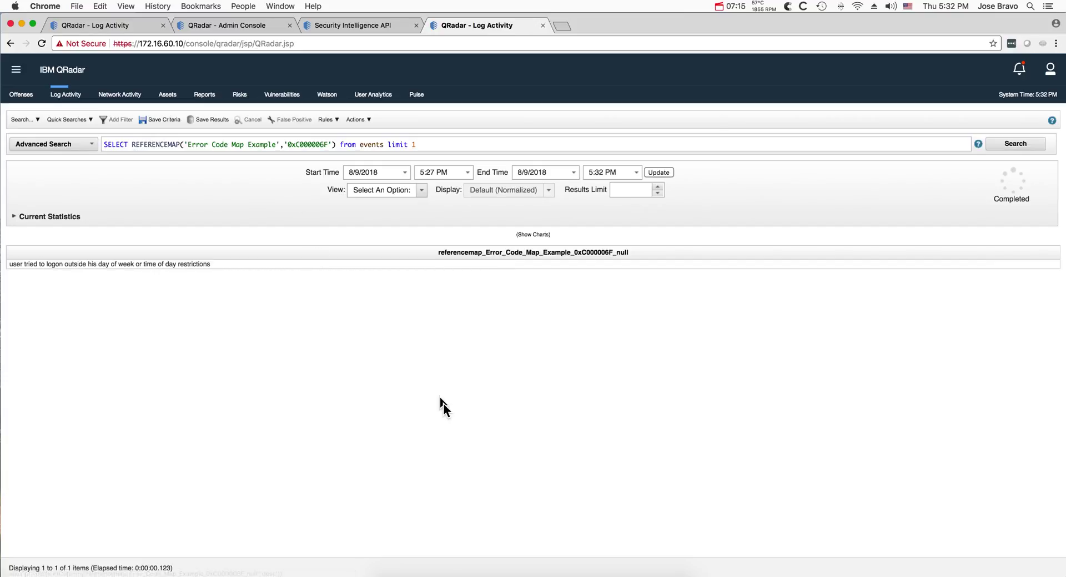
click(401, 573)
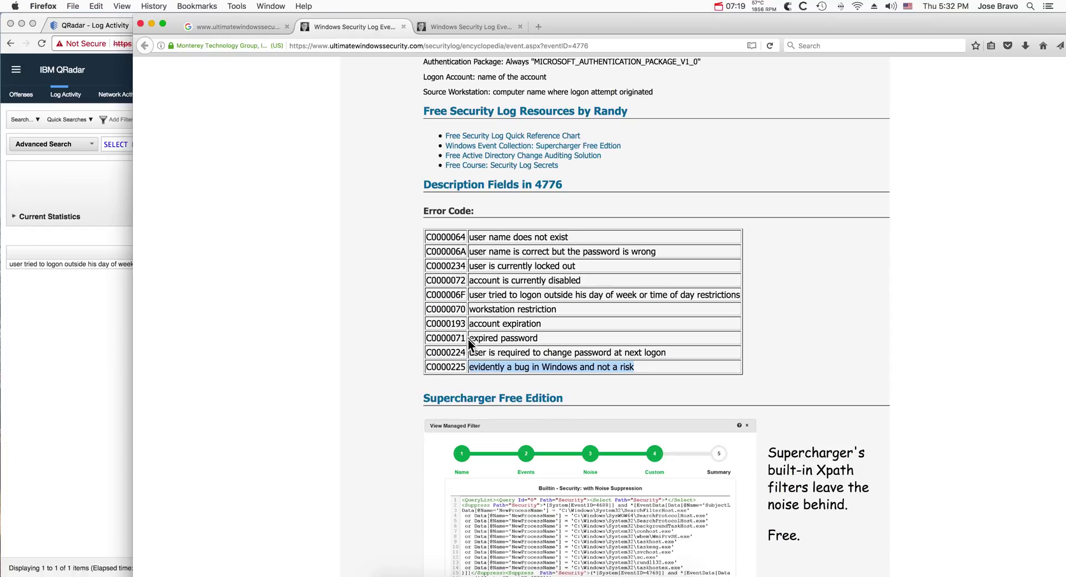
Bring QRadar's Log Activity tab back to the front, showing the 0xC000006F lookup result.
click(48, 347)
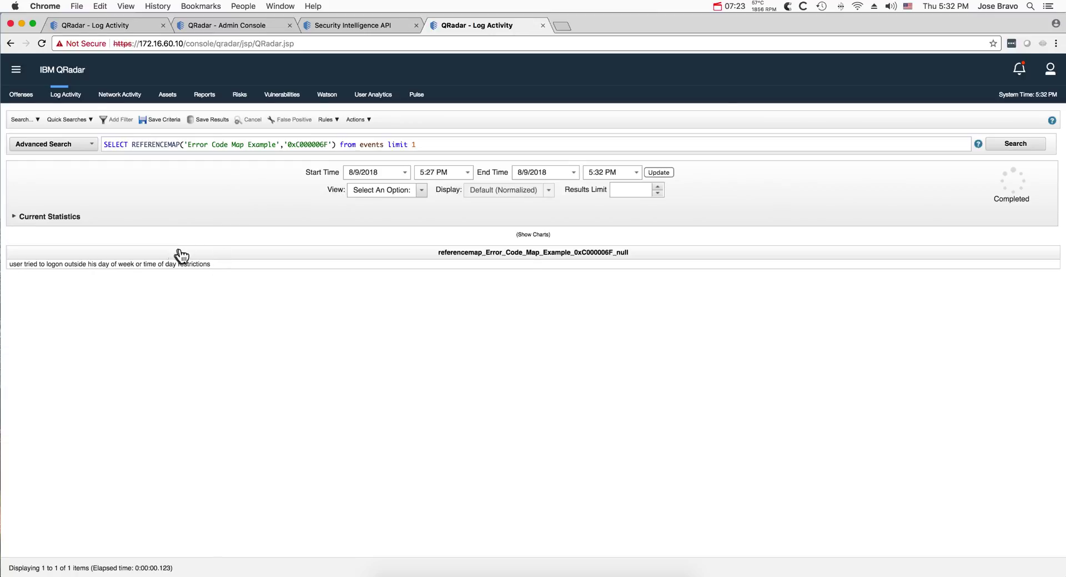